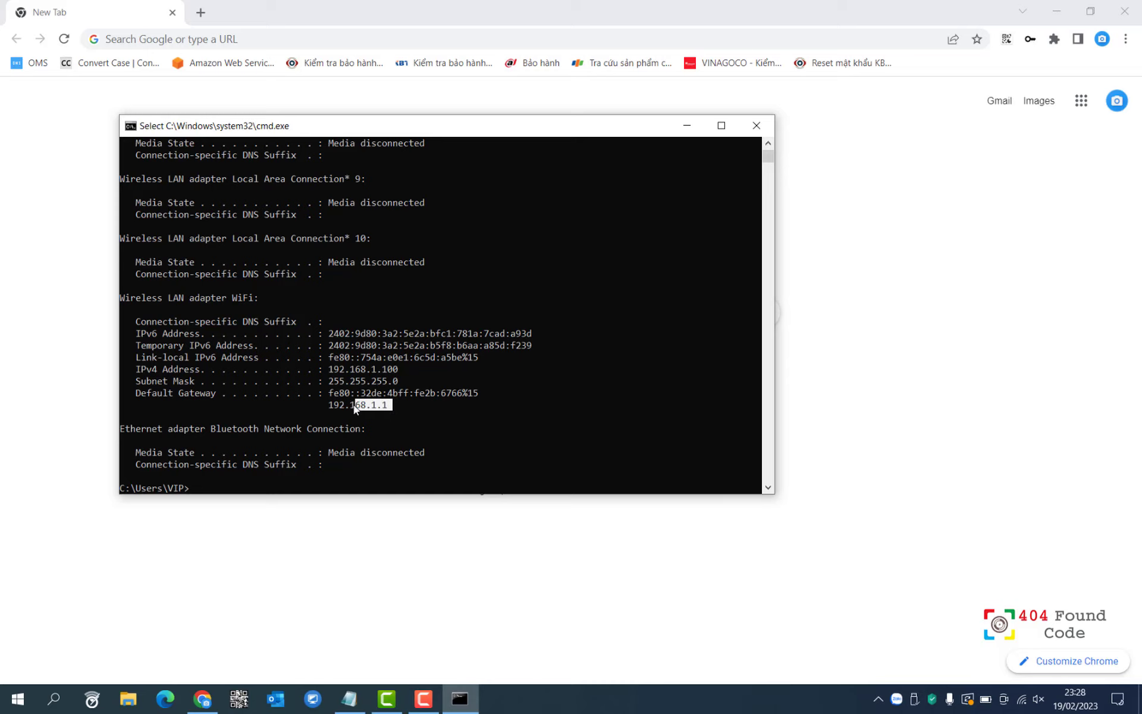
Copy the Wi-Fi default gateway 192.168.1.1 from the ipconfig output and switch to Chrome.
right_click(372, 415)
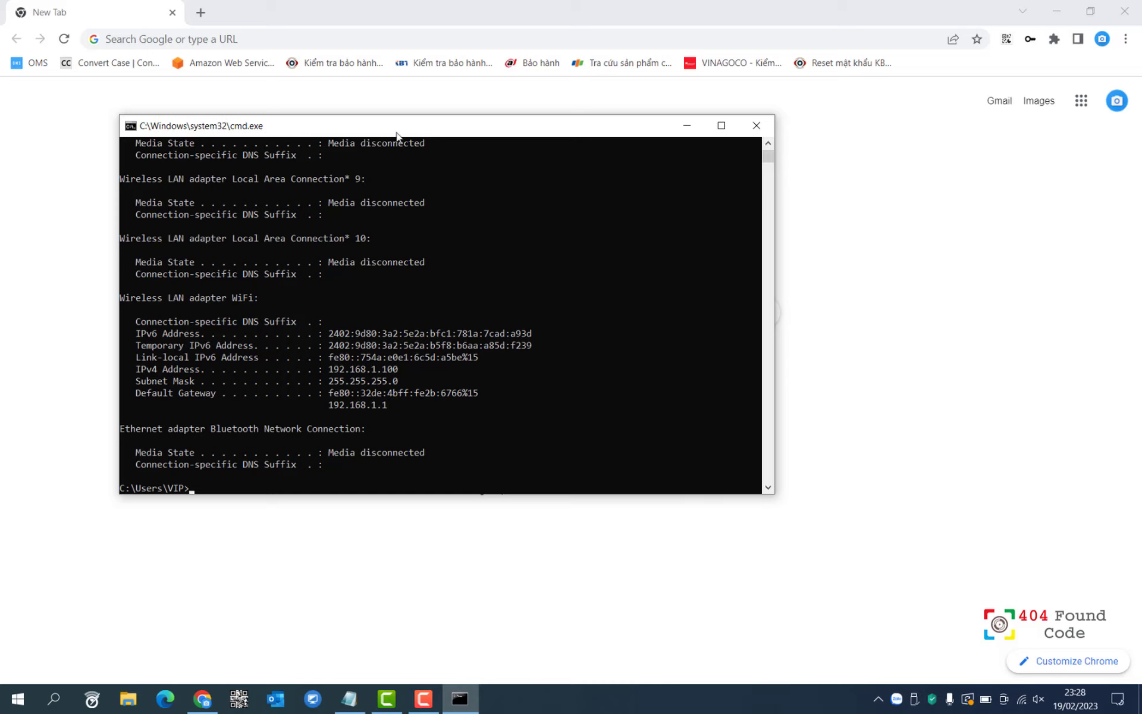
click(218, 39)
Open the router admin at 192.168.1.1 and submit a new, confirmed admin password.
text(192)
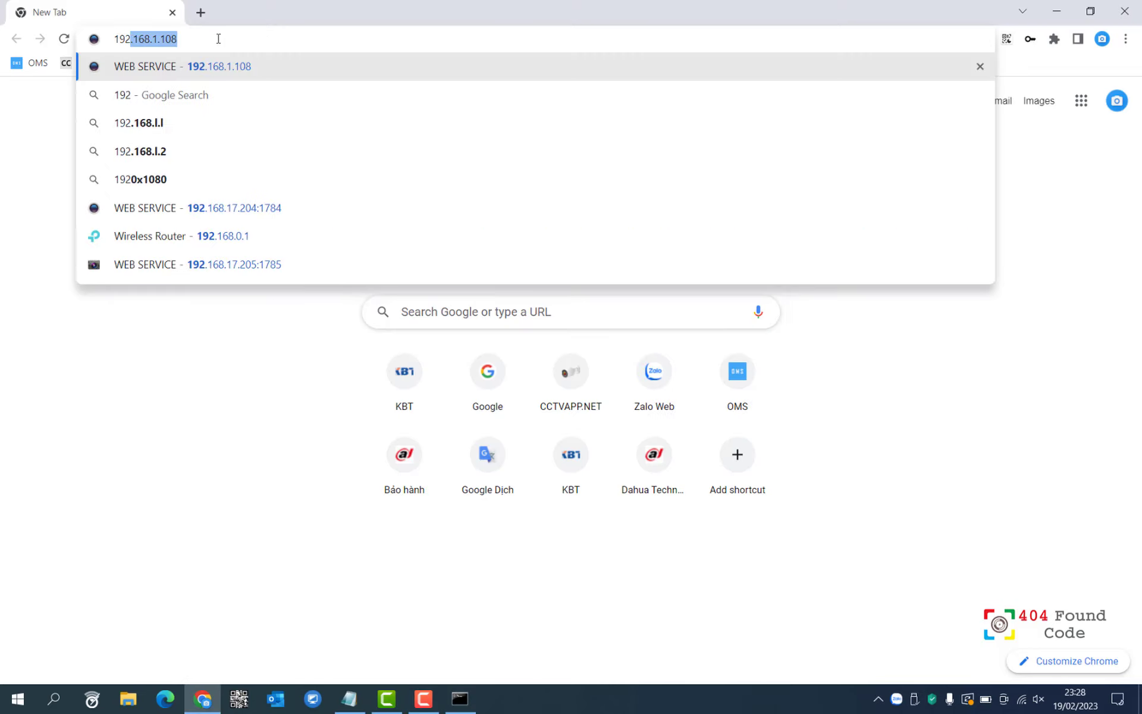
text(.168.1.1)
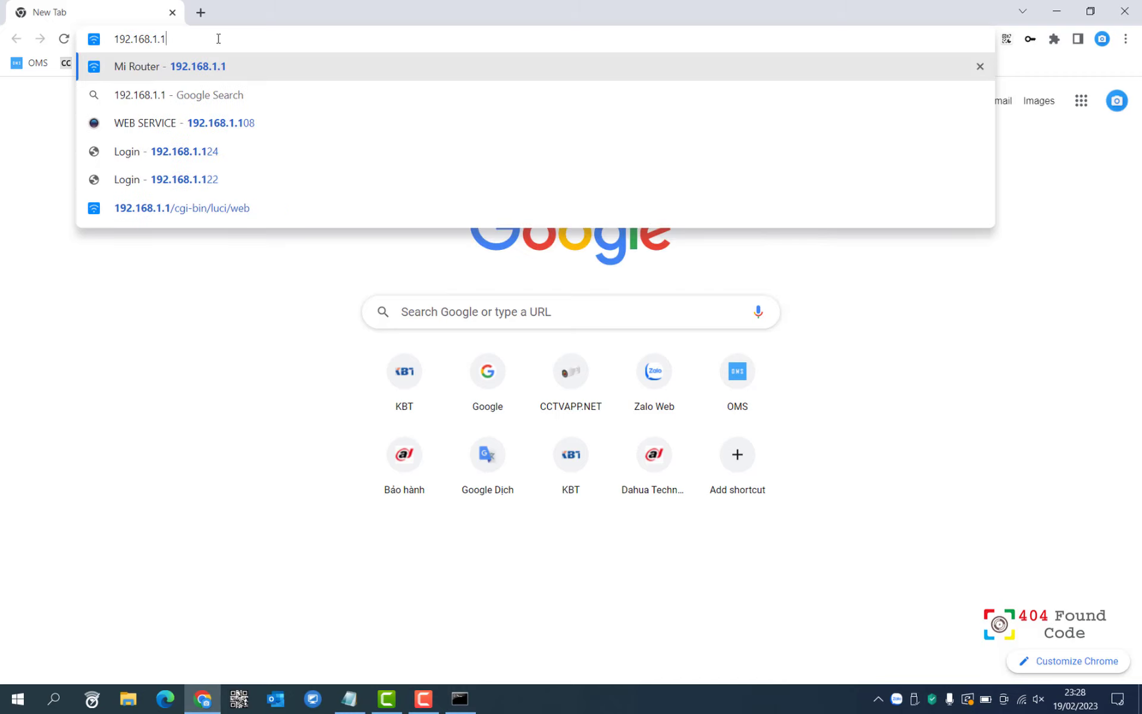
key(Return)
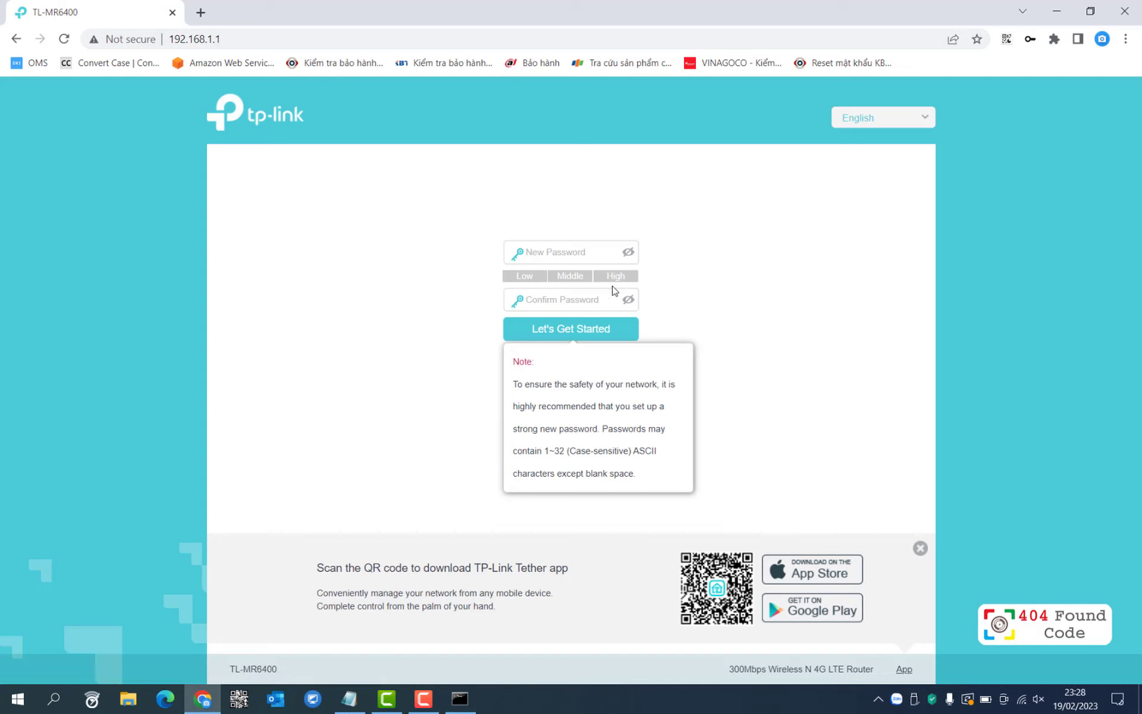
click(585, 248)
text(1)
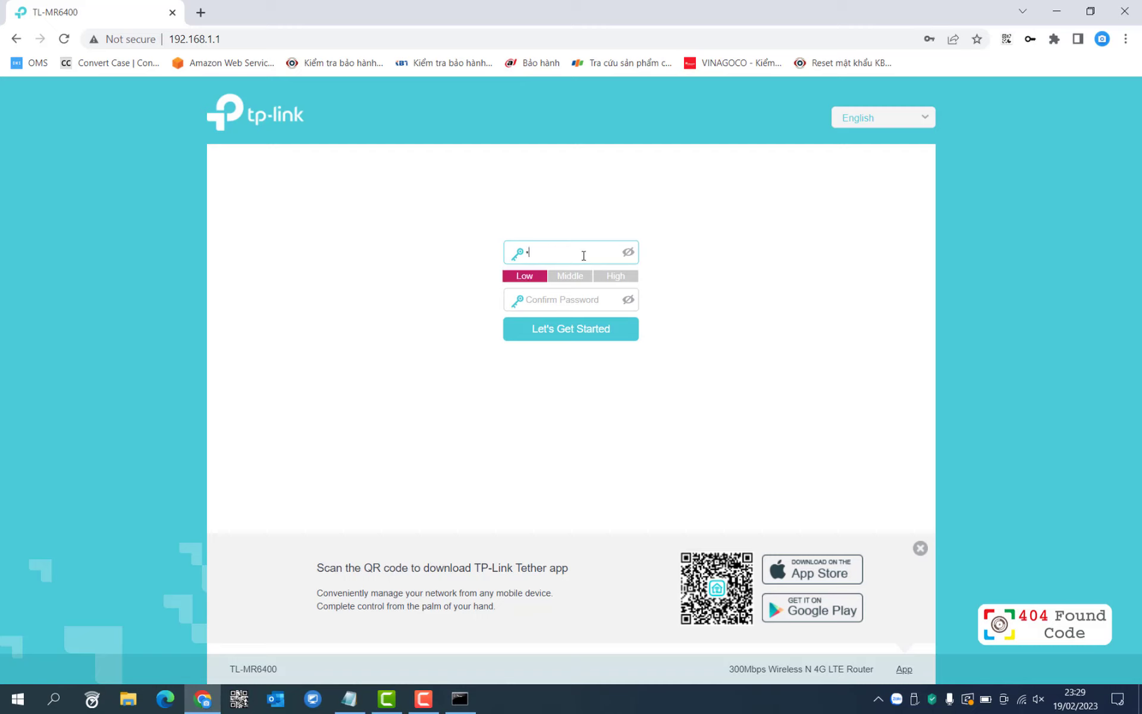
text(2345678)
key(Tab)
text(123)
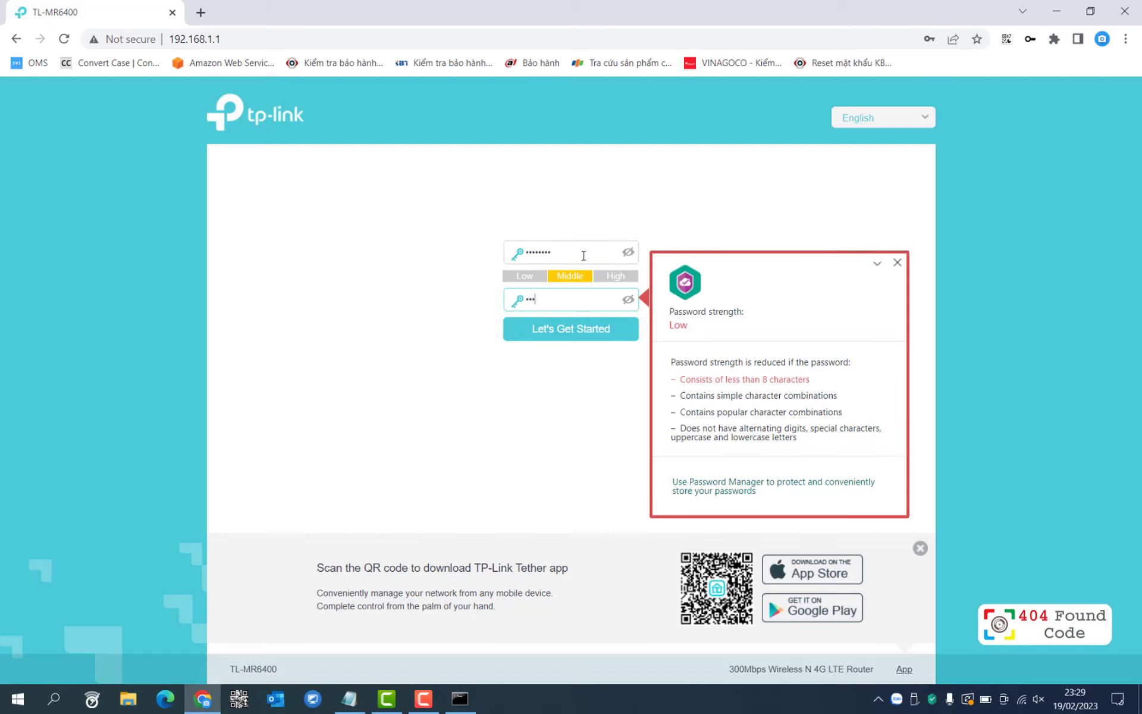
text(45)
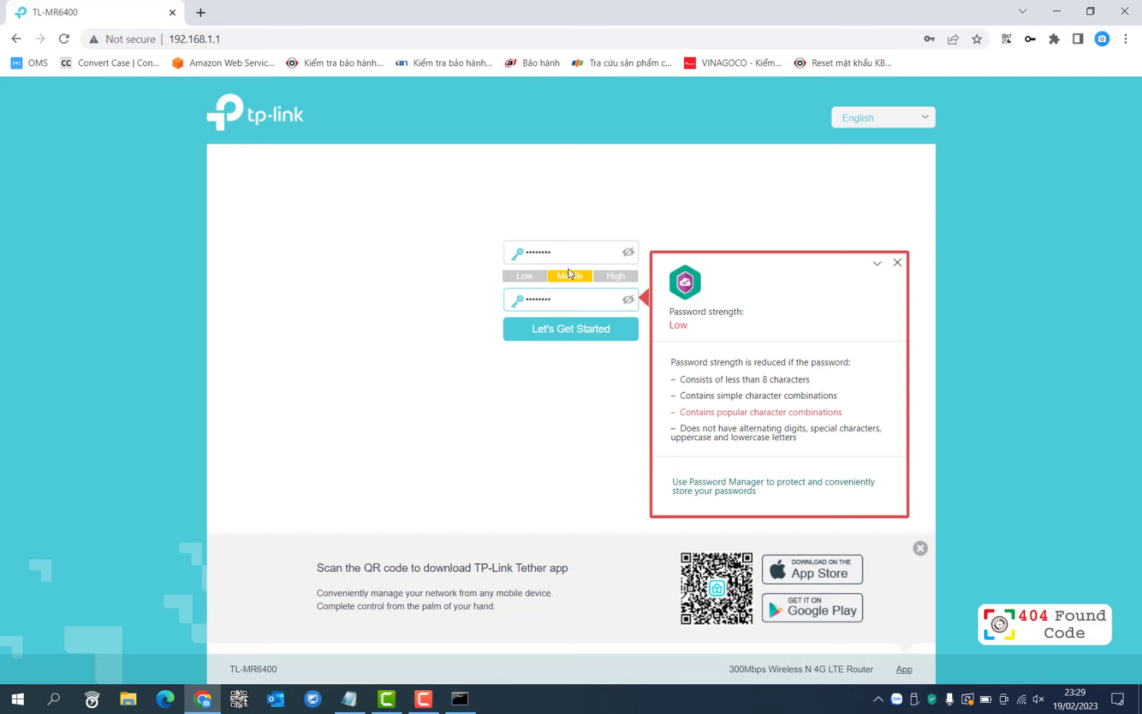
click(594, 250)
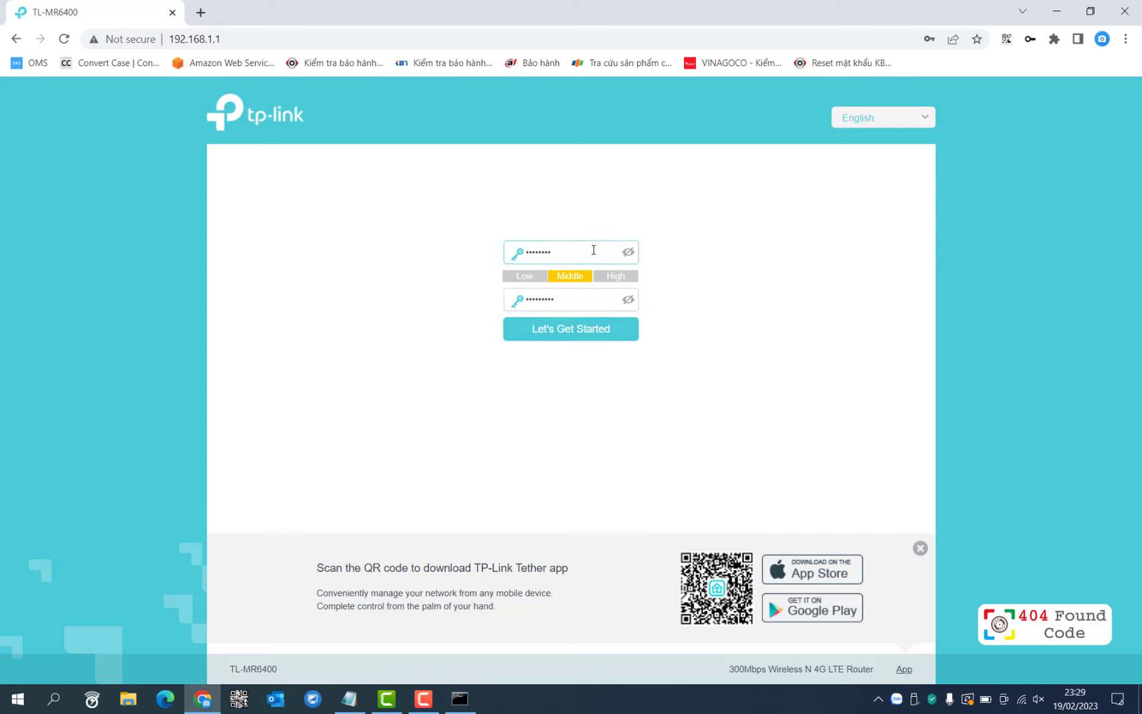
click(584, 334)
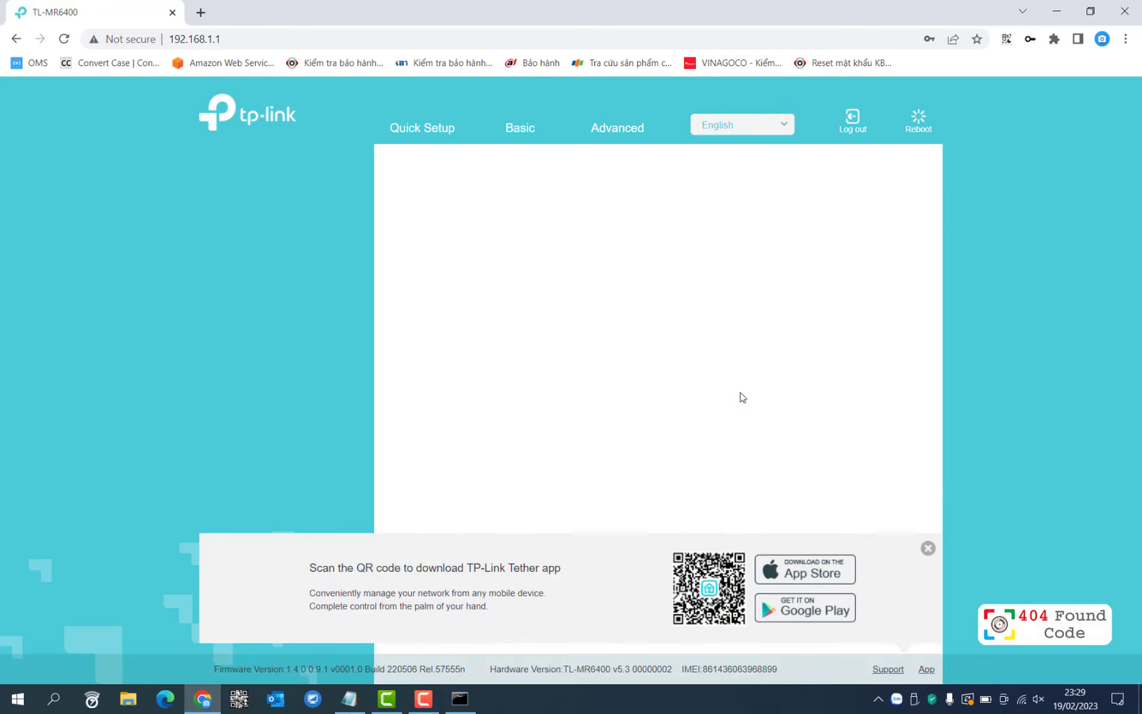
Set the time zone to GMT+07:00 Bangkok and accept the Mobifone SIM profile.
click(929, 550)
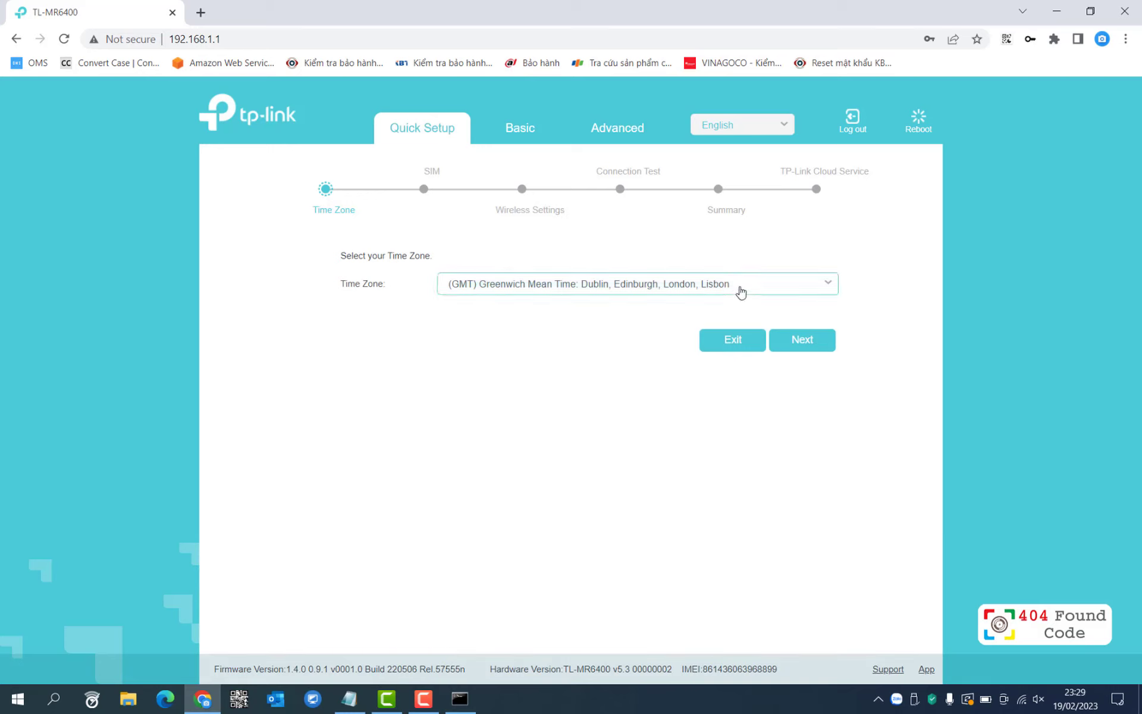
click(741, 290)
scroll(702, 381, down, 10)
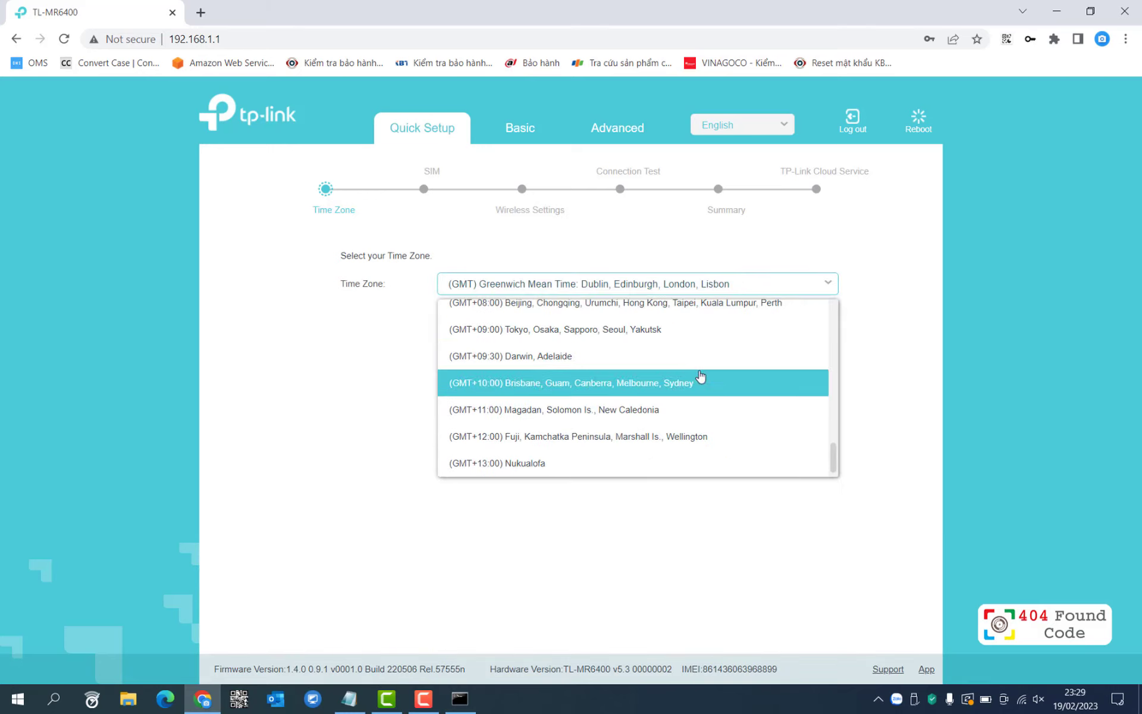
scroll(592, 366, up, 3)
click(588, 365)
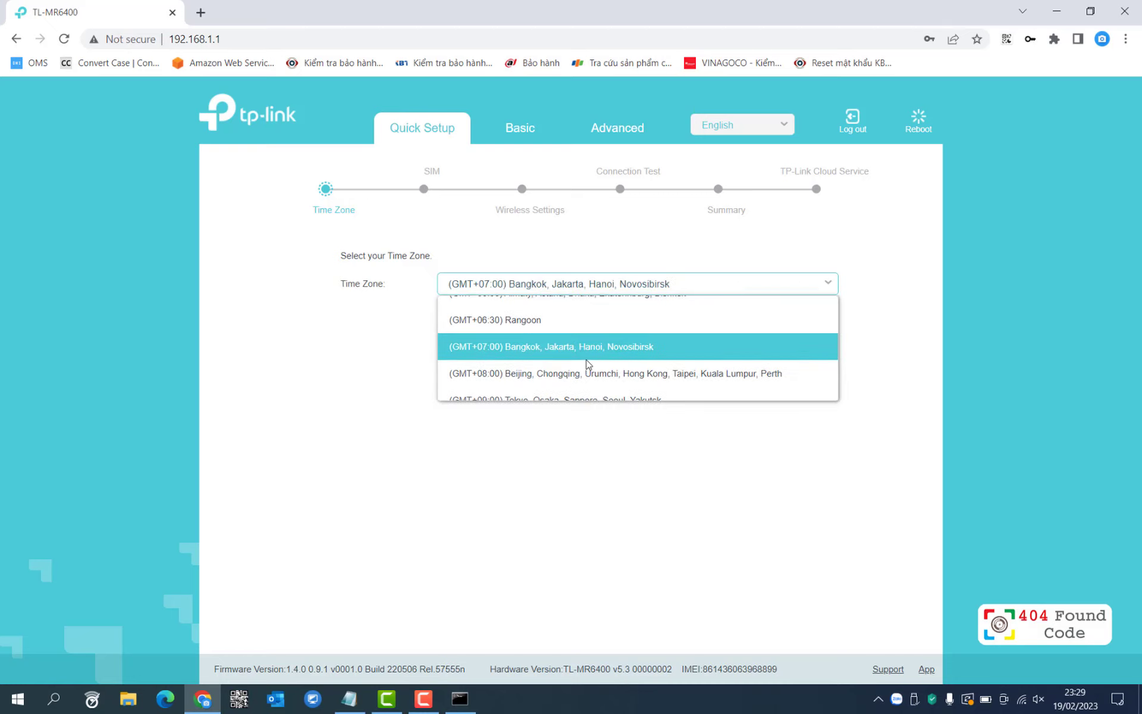
click(799, 346)
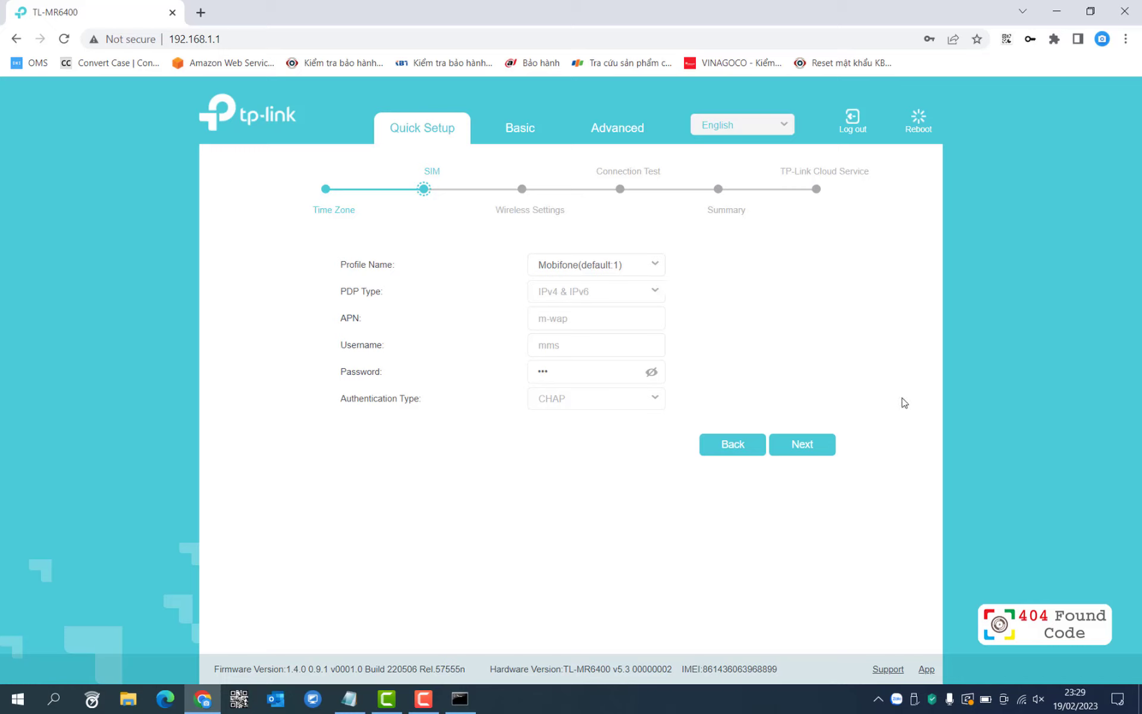
click(800, 447)
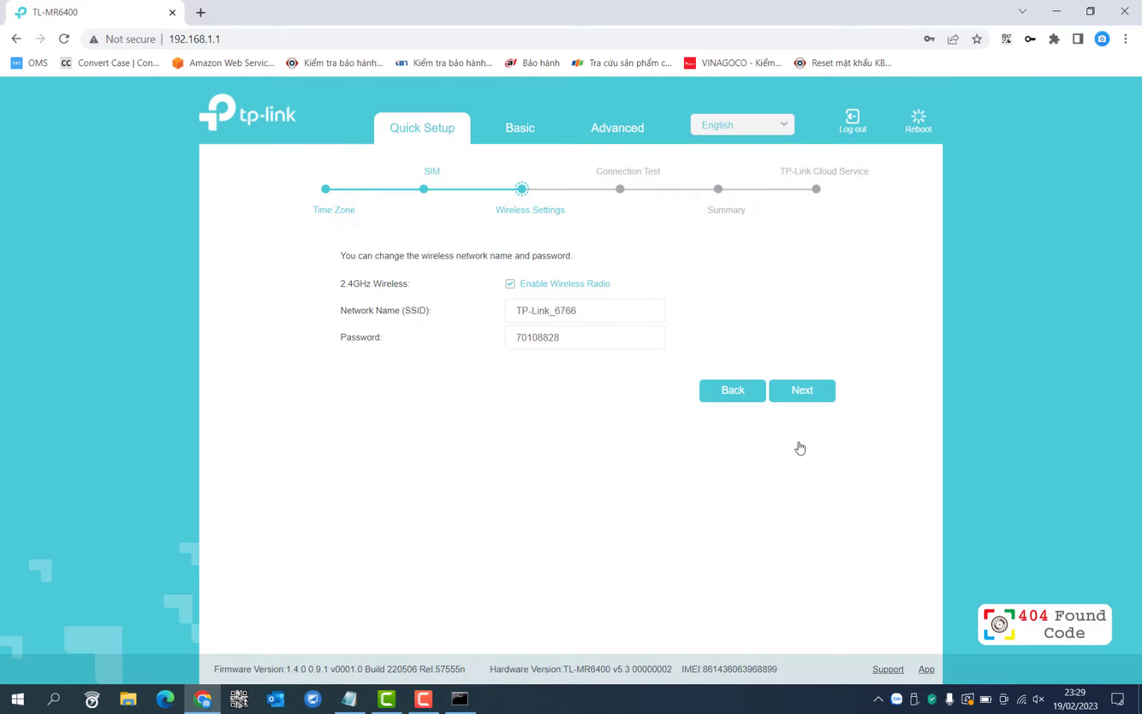
Rename the 2.4GHz network from TP-Link_6766 to TP-Link_4G, replace its password, and save.
drag(579, 306, 502, 299)
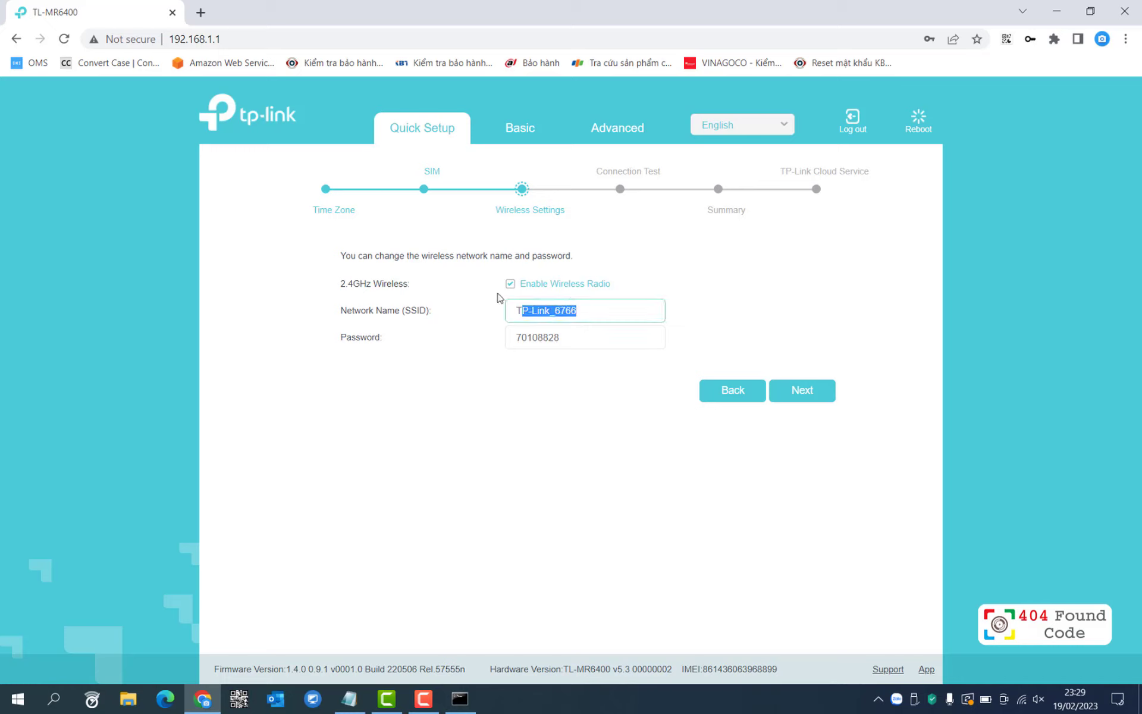
click(603, 316)
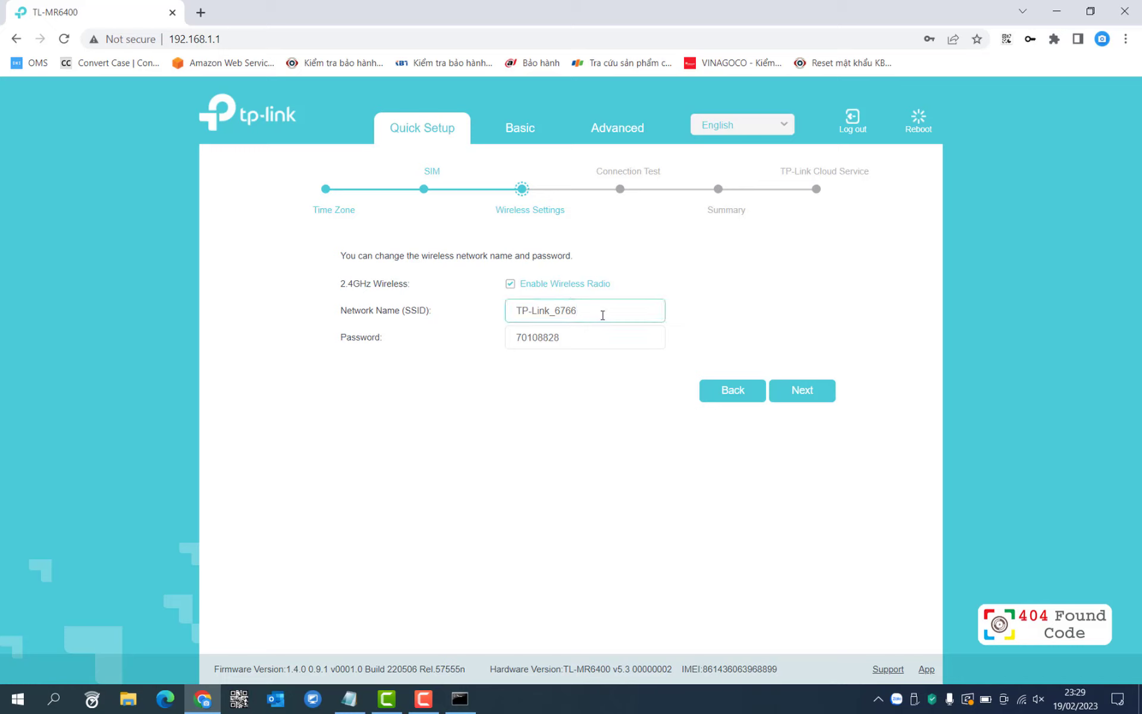
click(581, 343)
click(617, 312)
drag(597, 338, 492, 329)
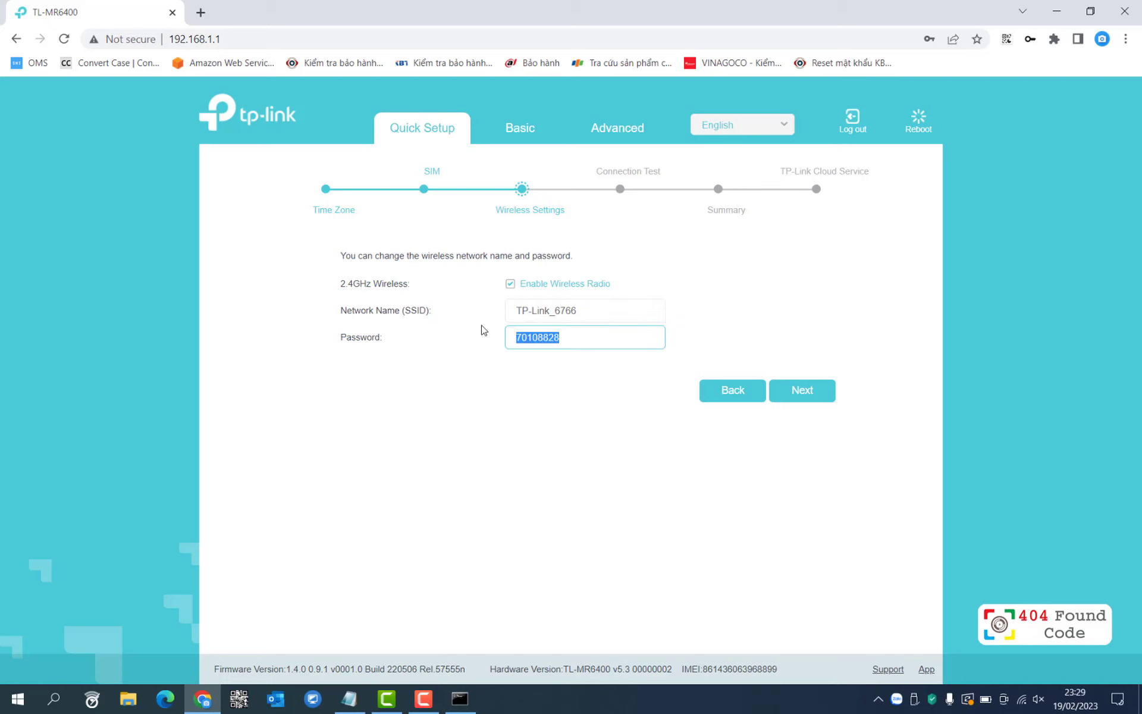
text(123456789)
drag(593, 310, 548, 299)
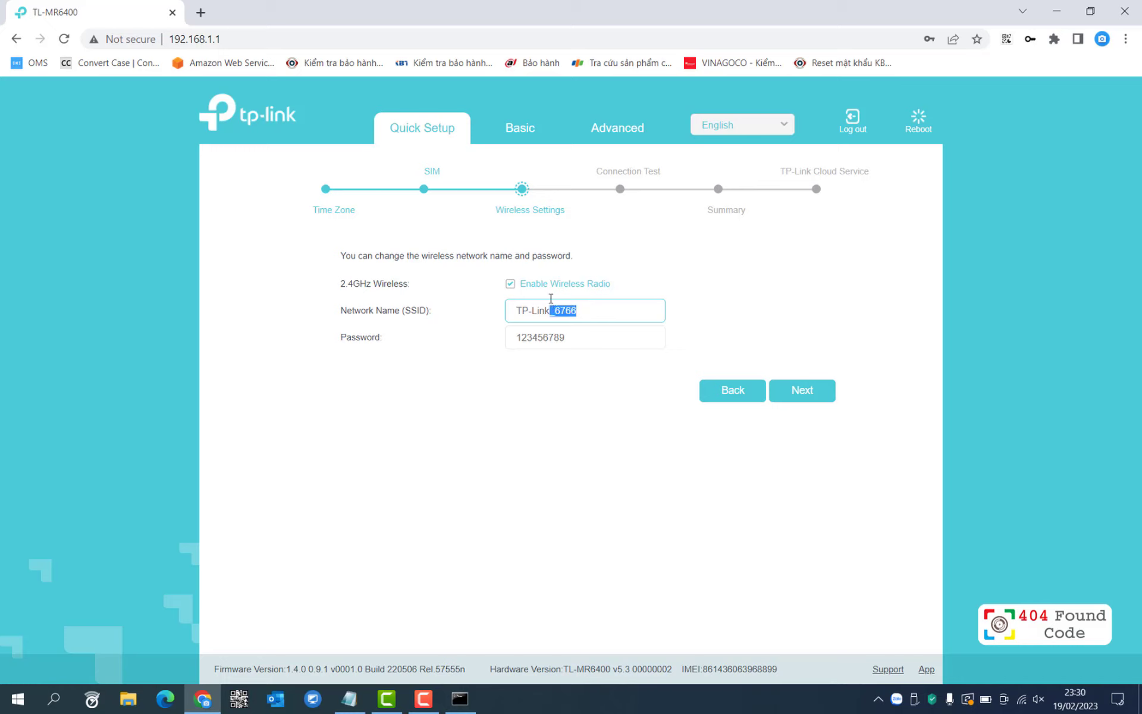
text(_4G)
click(792, 393)
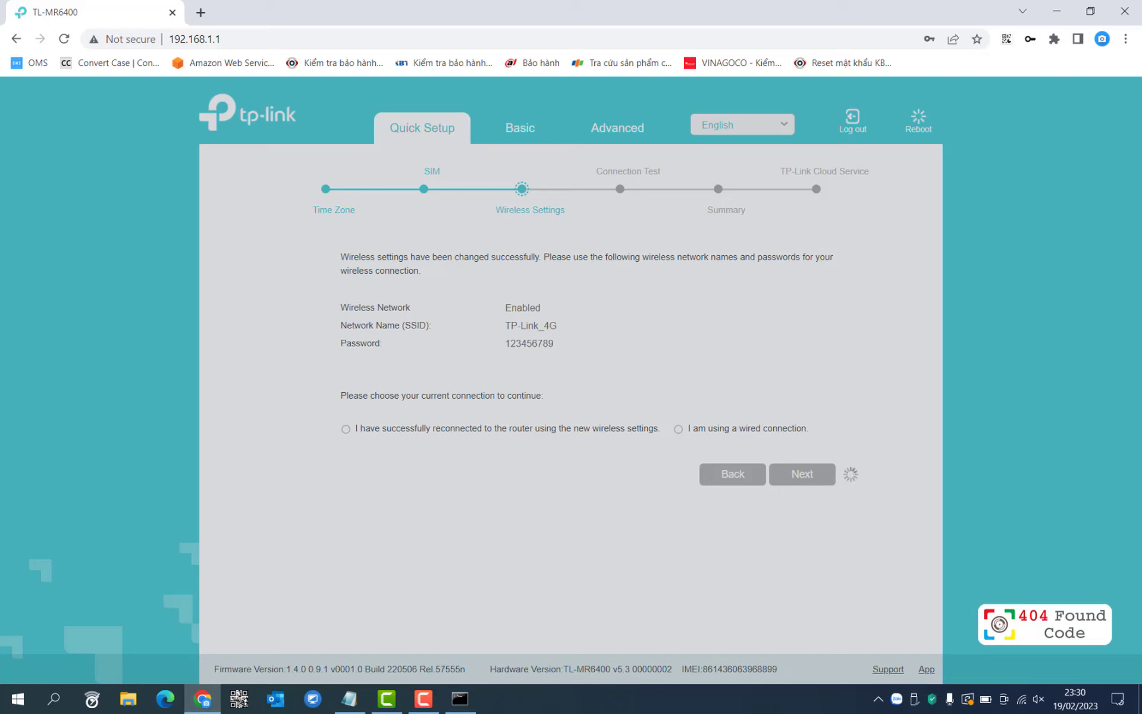
Look through the available Wi-Fi networks in the Windows tray flyout.
click(1022, 699)
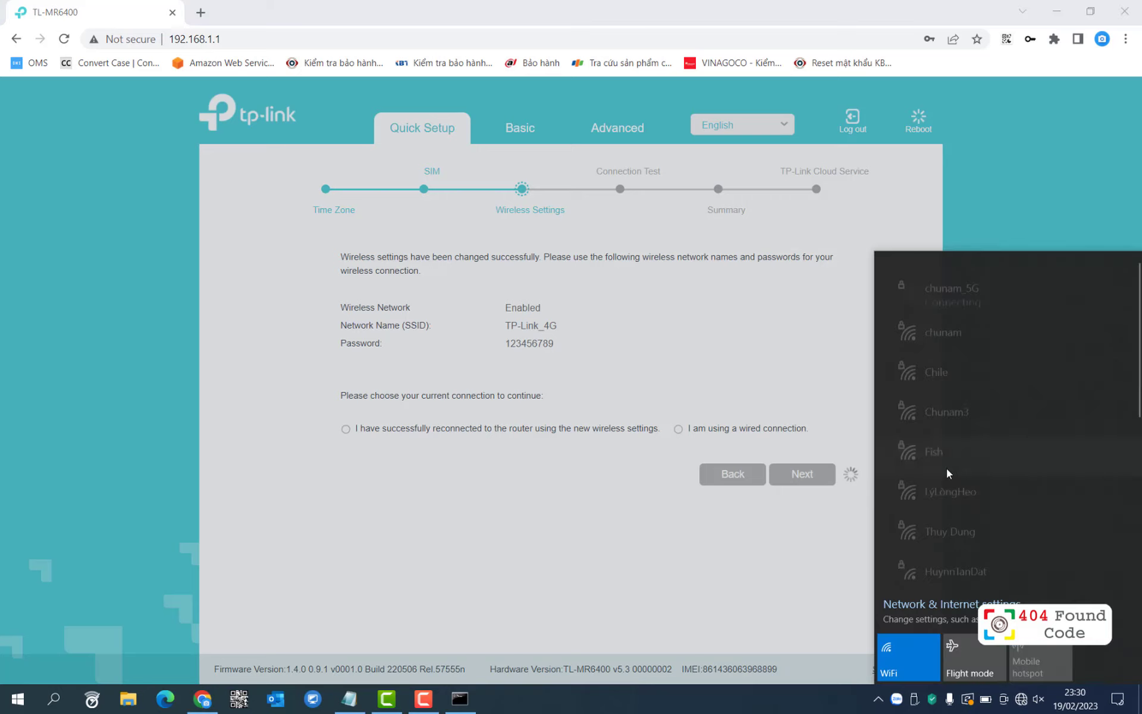
scroll(1001, 419, down, 2)
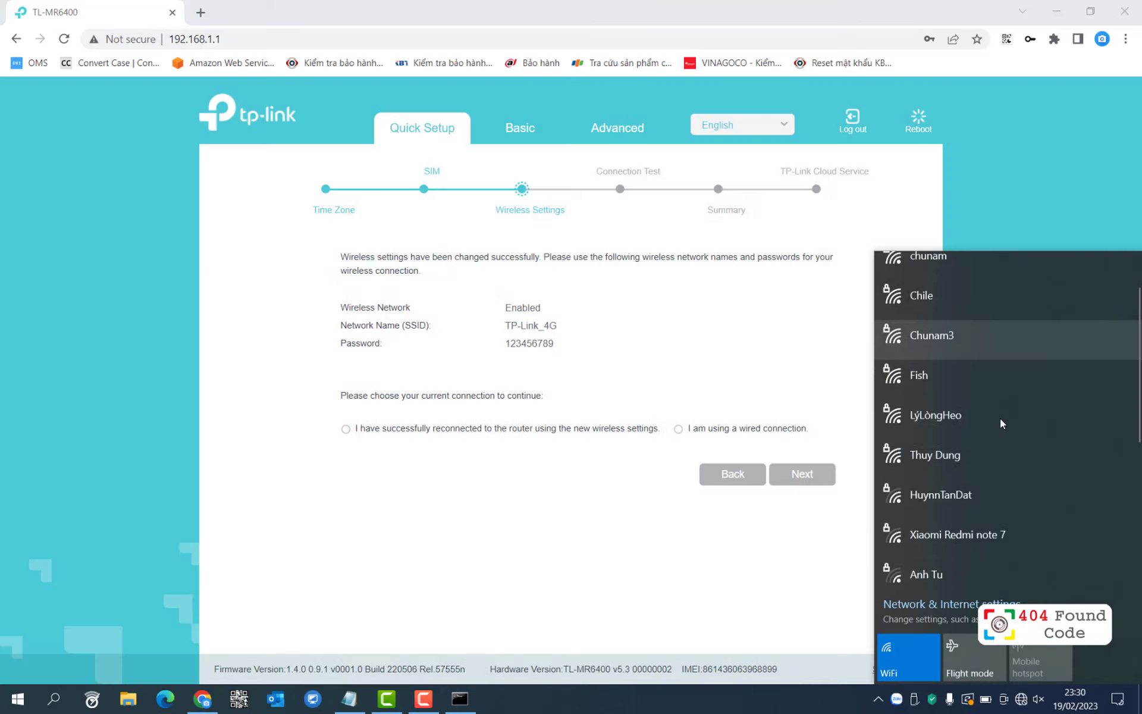
scroll(1001, 418, down, 3)
scroll(1001, 417, up, 5)
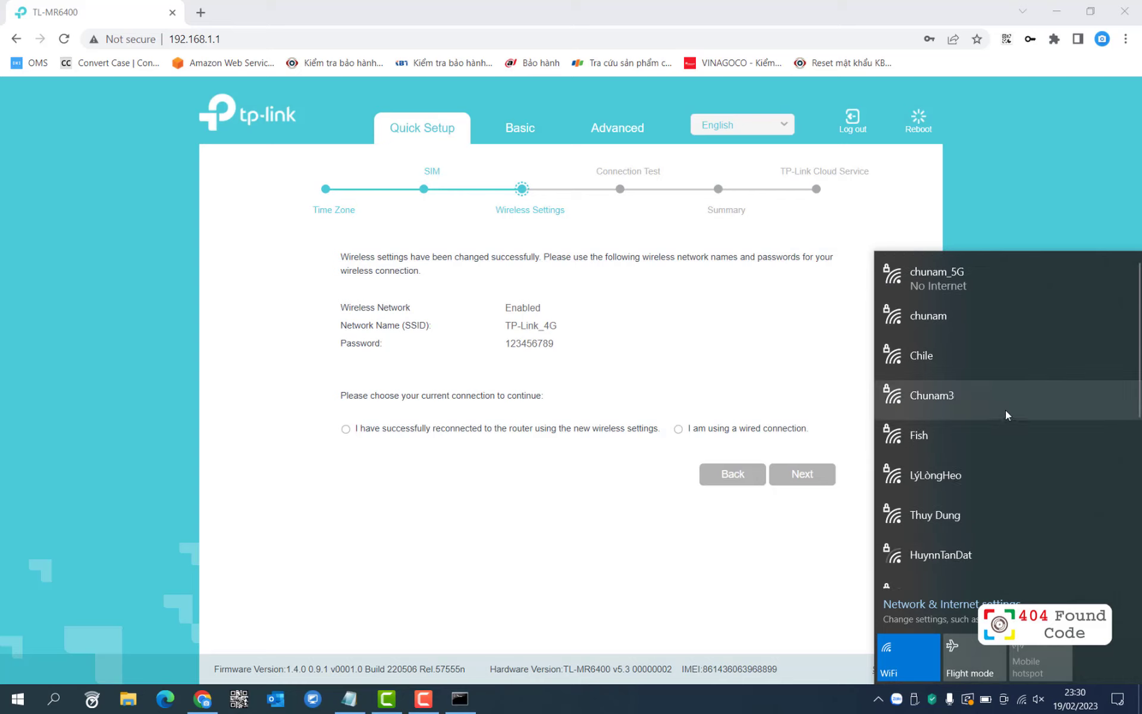
scroll(1005, 411, down, 4)
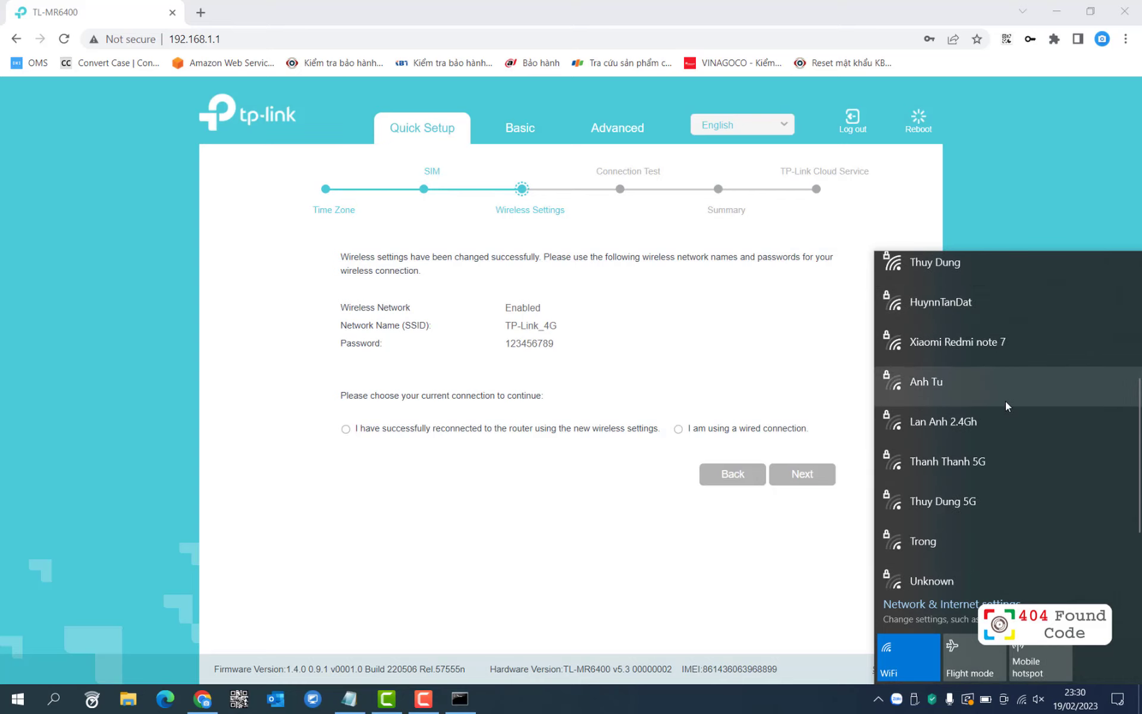
scroll(1005, 401, up, 4)
scroll(1007, 401, down, 3)
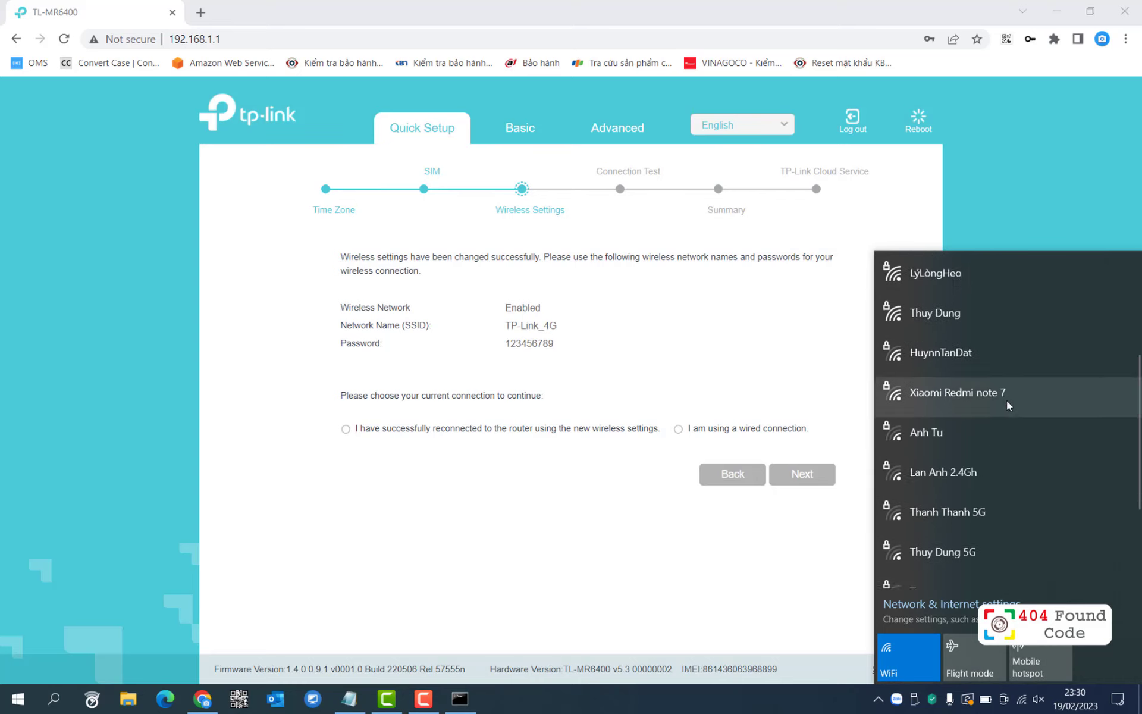
scroll(1007, 401, down, 3)
scroll(1006, 401, up, 5)
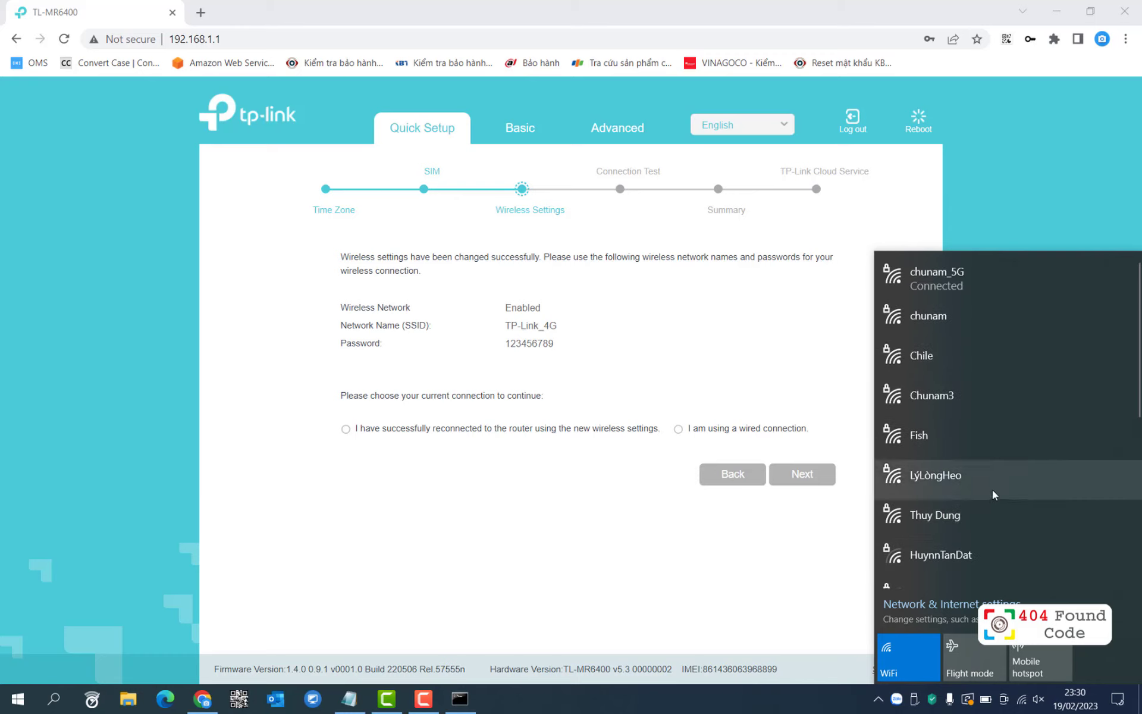
scroll(994, 481, down, 6)
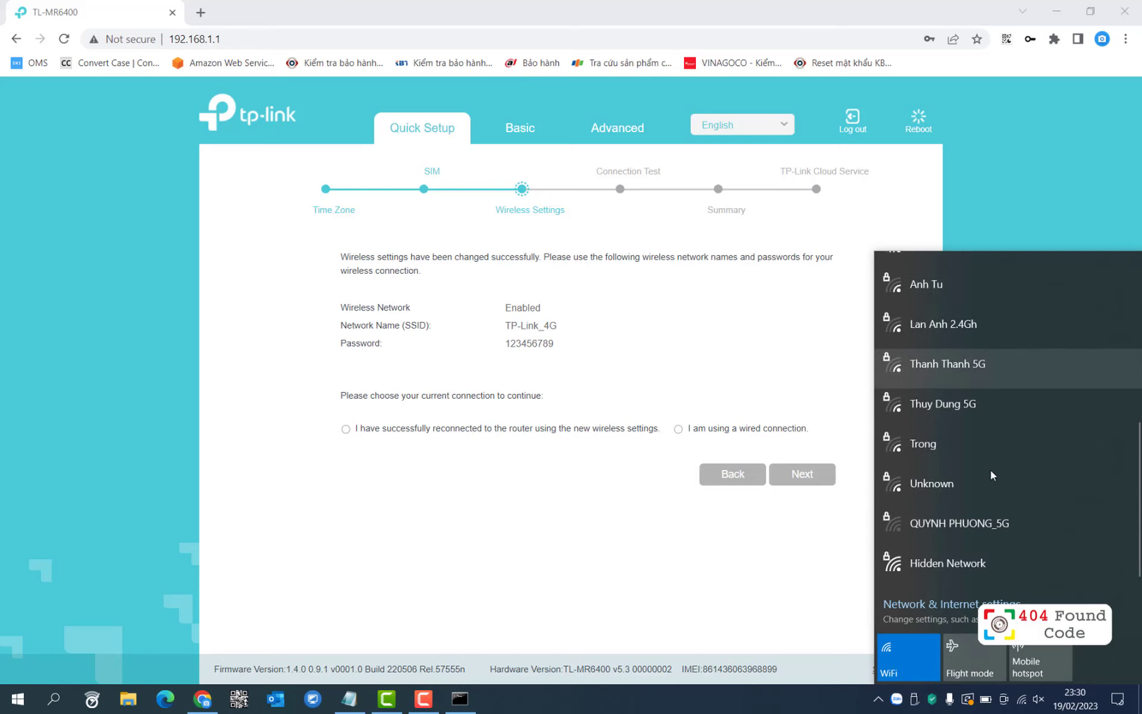
click(820, 564)
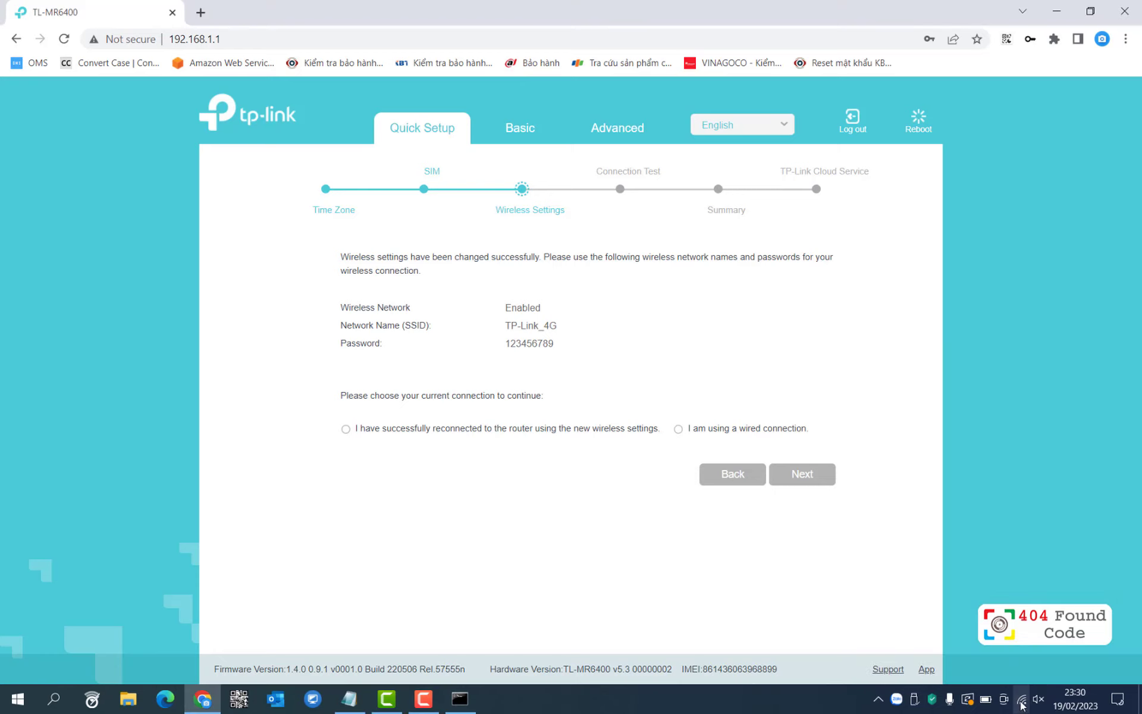
Connect the laptop to TP-Link_4G using its network security key.
click(1022, 704)
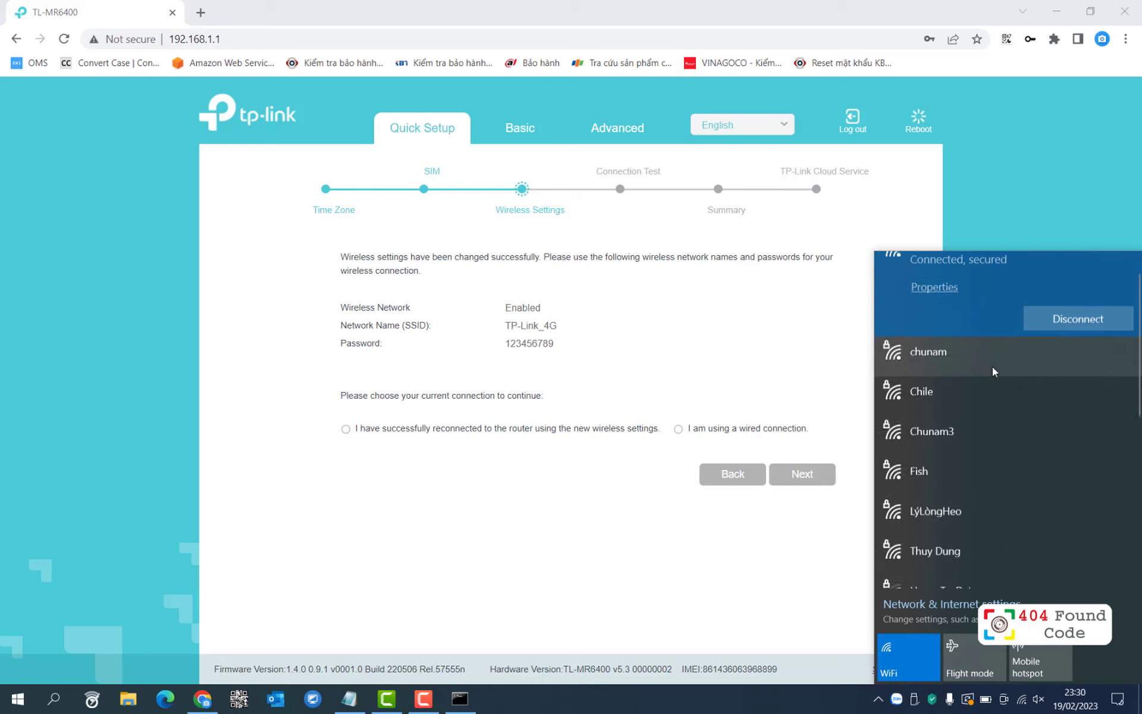
scroll(992, 367, down, 2)
scroll(992, 367, down, 2)
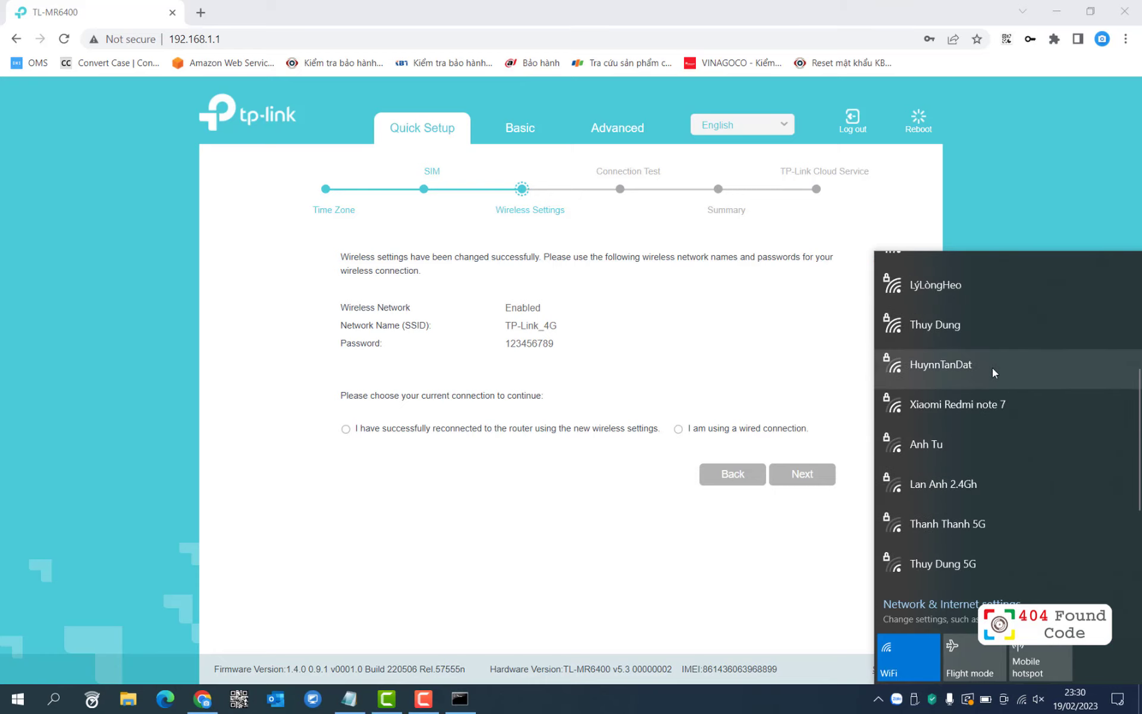
scroll(993, 368, up, 4)
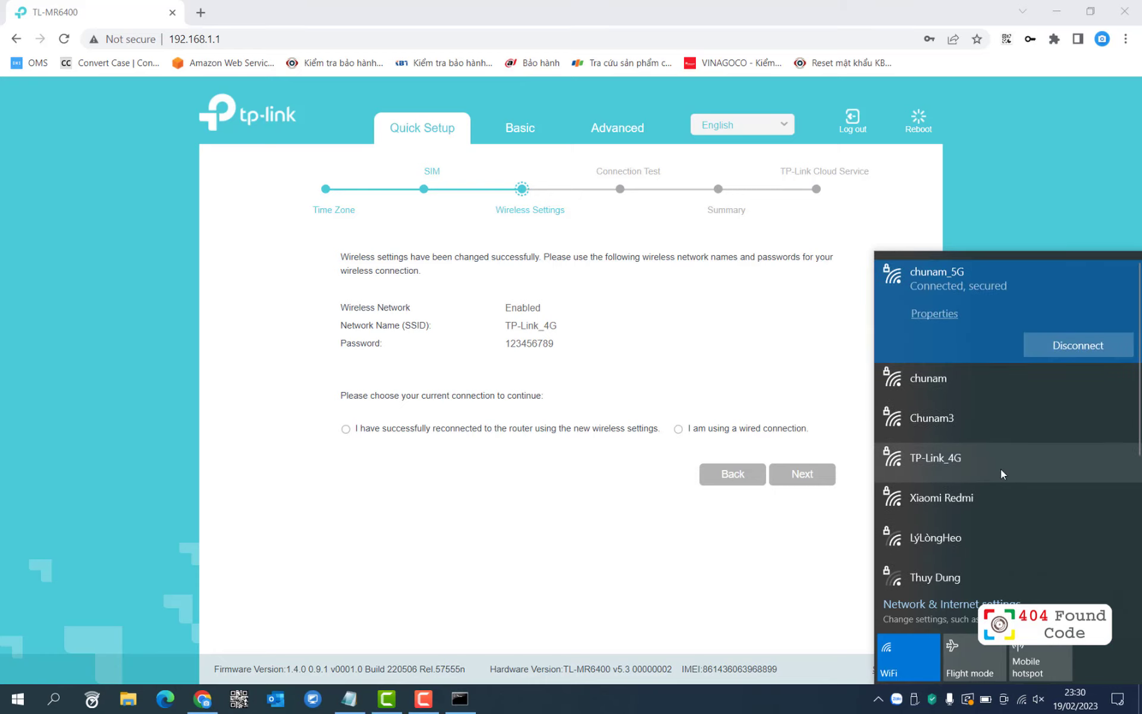
click(1000, 474)
click(1025, 462)
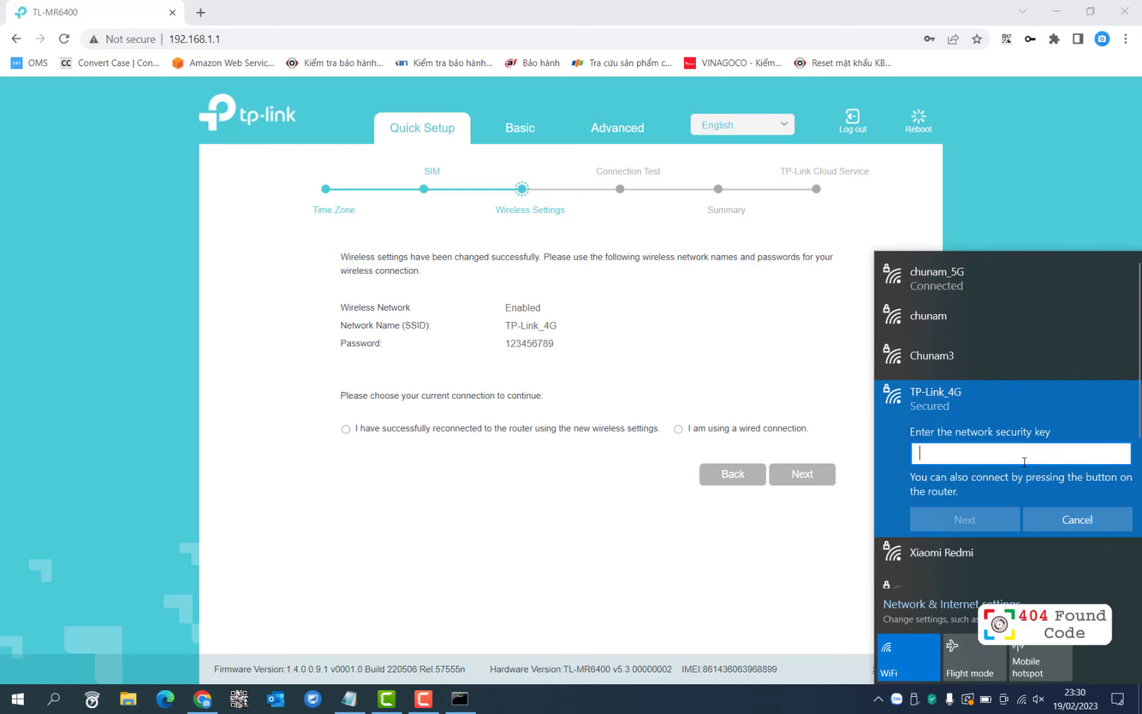
text(123456)
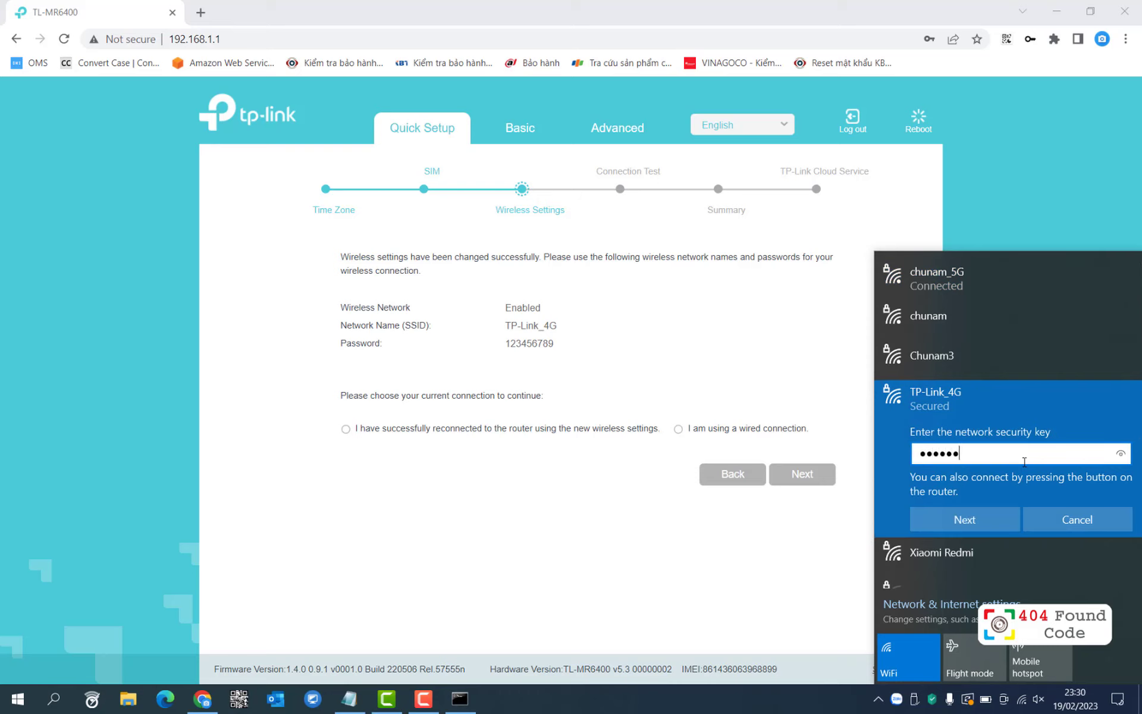
click(1124, 455)
click(979, 516)
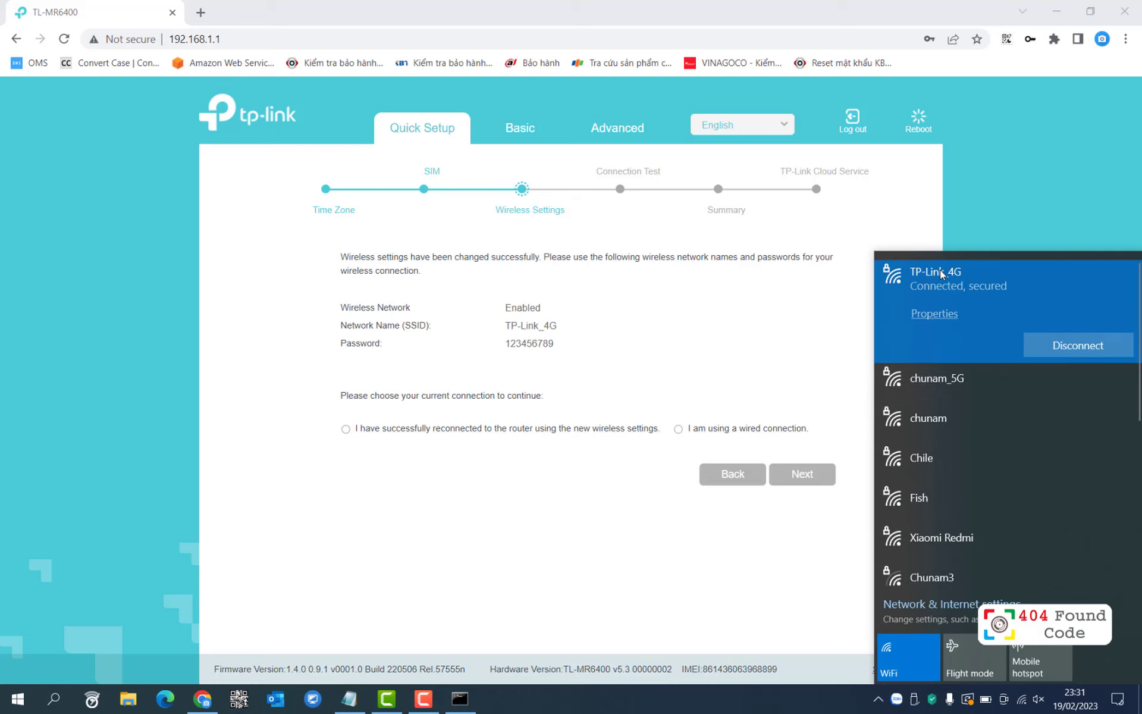
click(460, 699)
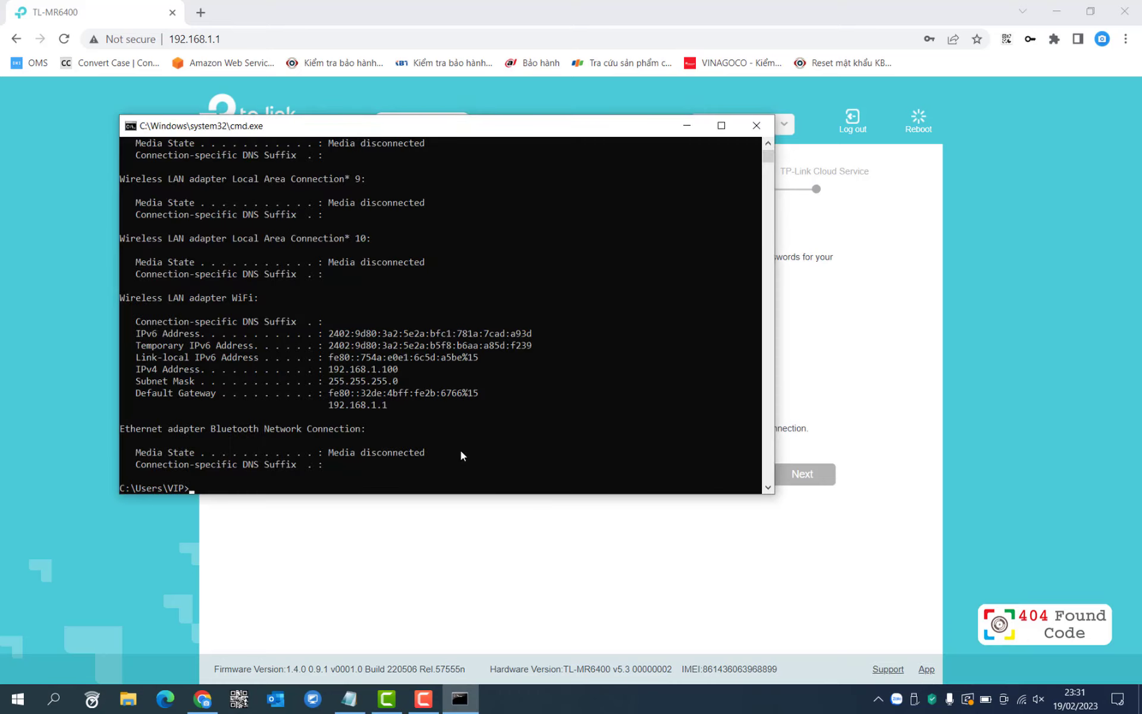
Rerun ipconfig to confirm IPv4 192.168.1.100 and gateway 192.168.1.1.
key(Up)
key(Return)
drag(403, 406, 332, 397)
Reload the router admin and check the Internet page: Connected, 4G Preferred mode.
click(581, 625)
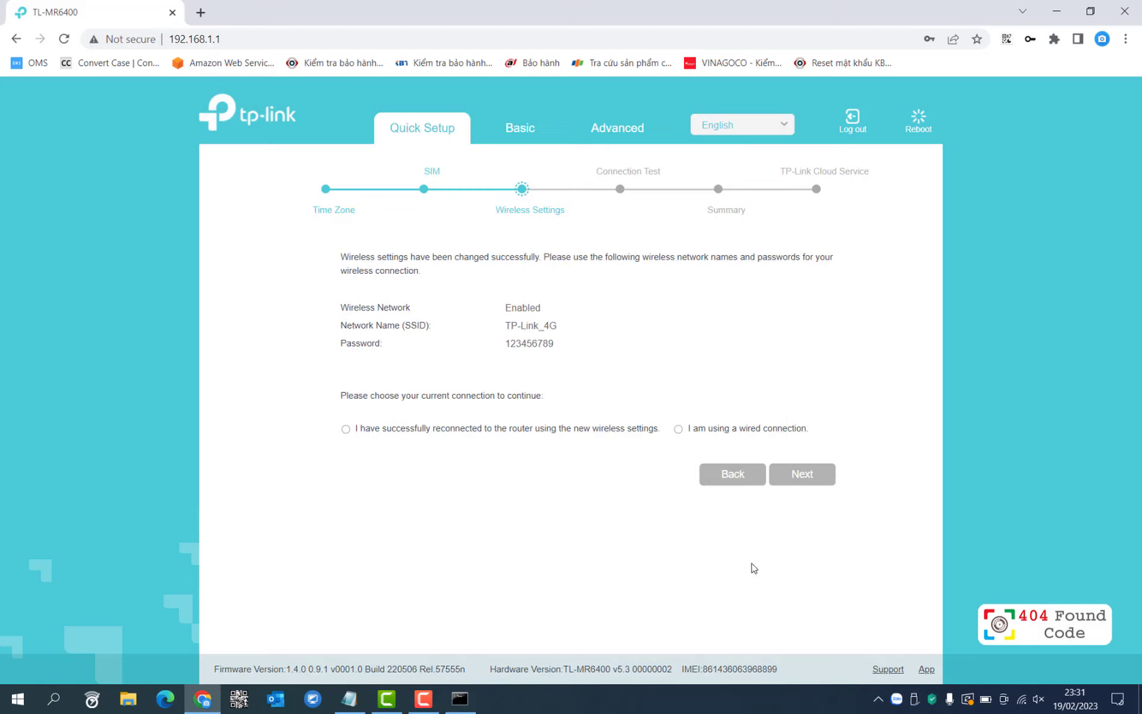
click(64, 39)
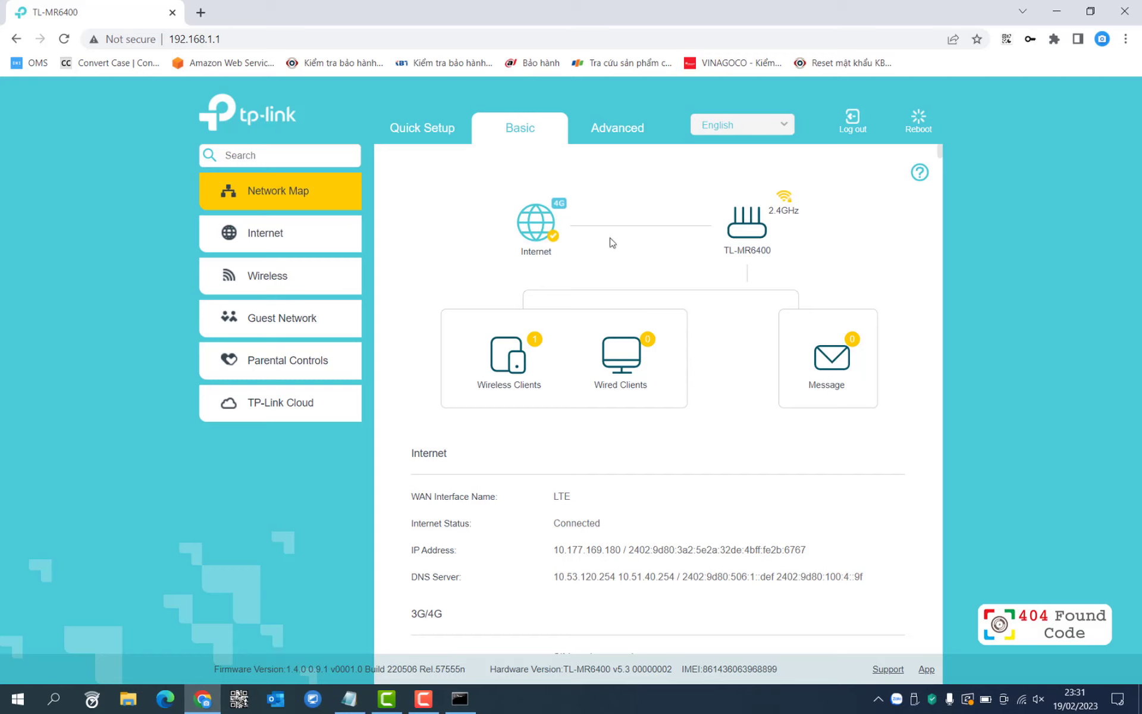
click(276, 237)
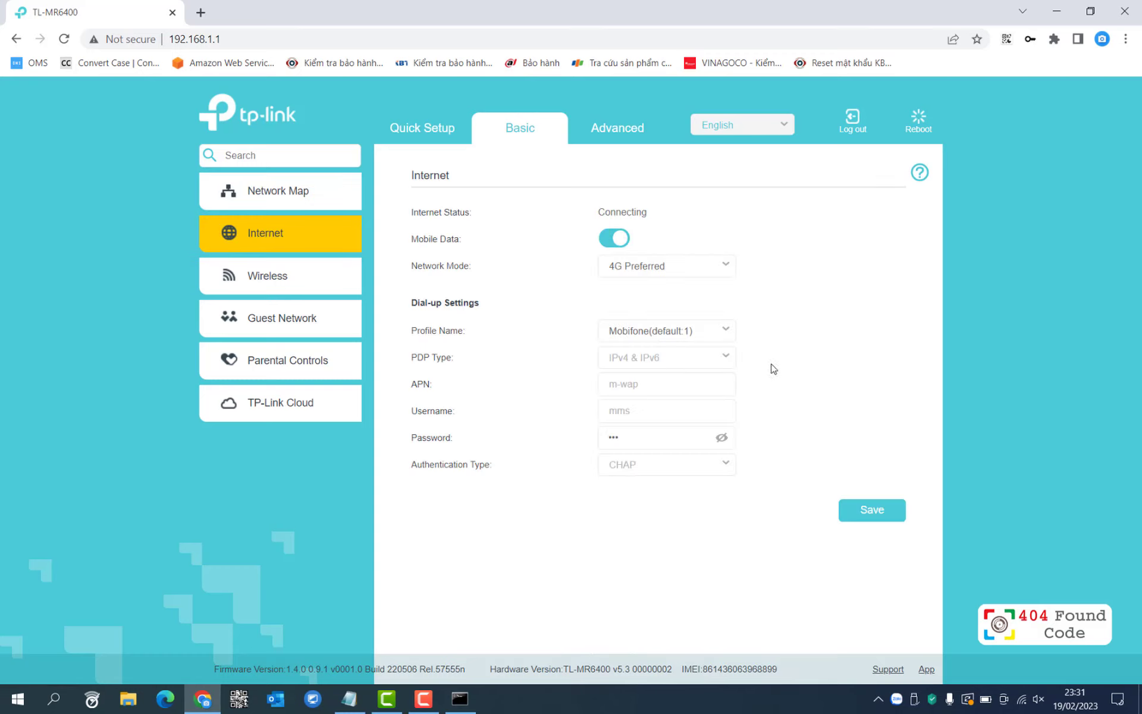
drag(661, 215, 598, 214)
click(734, 271)
Run a speedtest.net test: 10.77 Mbps down, 6.71 Mbps up, 34 ms ping over MobiFone.
click(849, 301)
click(200, 13)
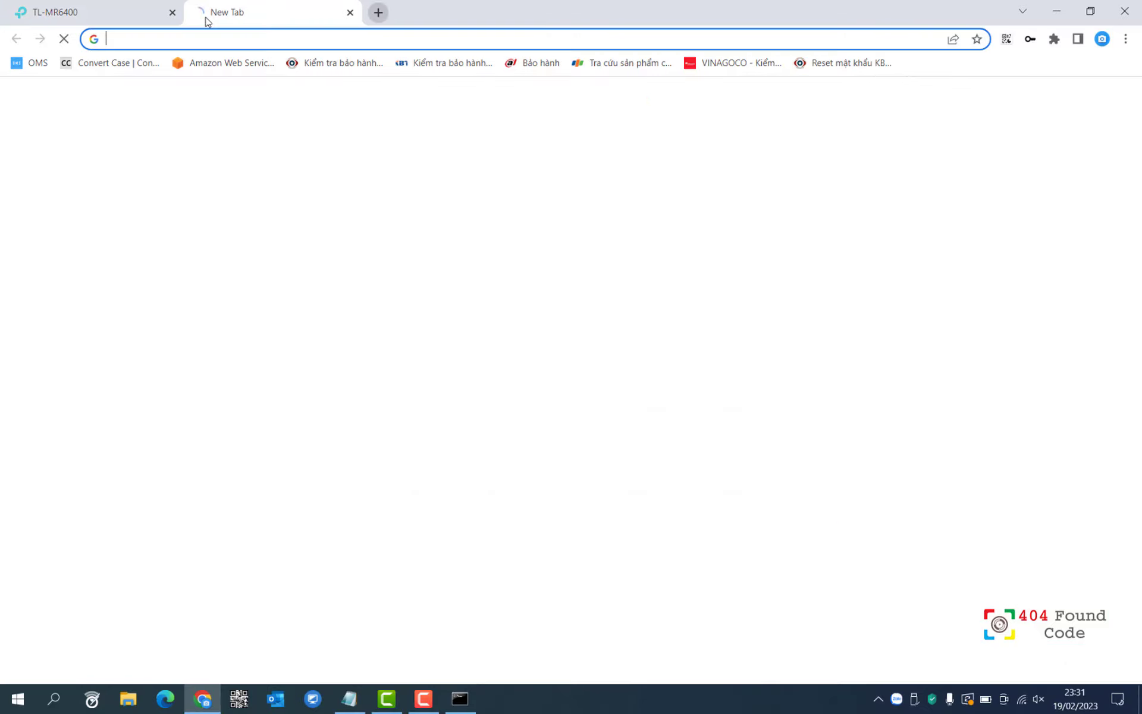
text(g)
key(Return)
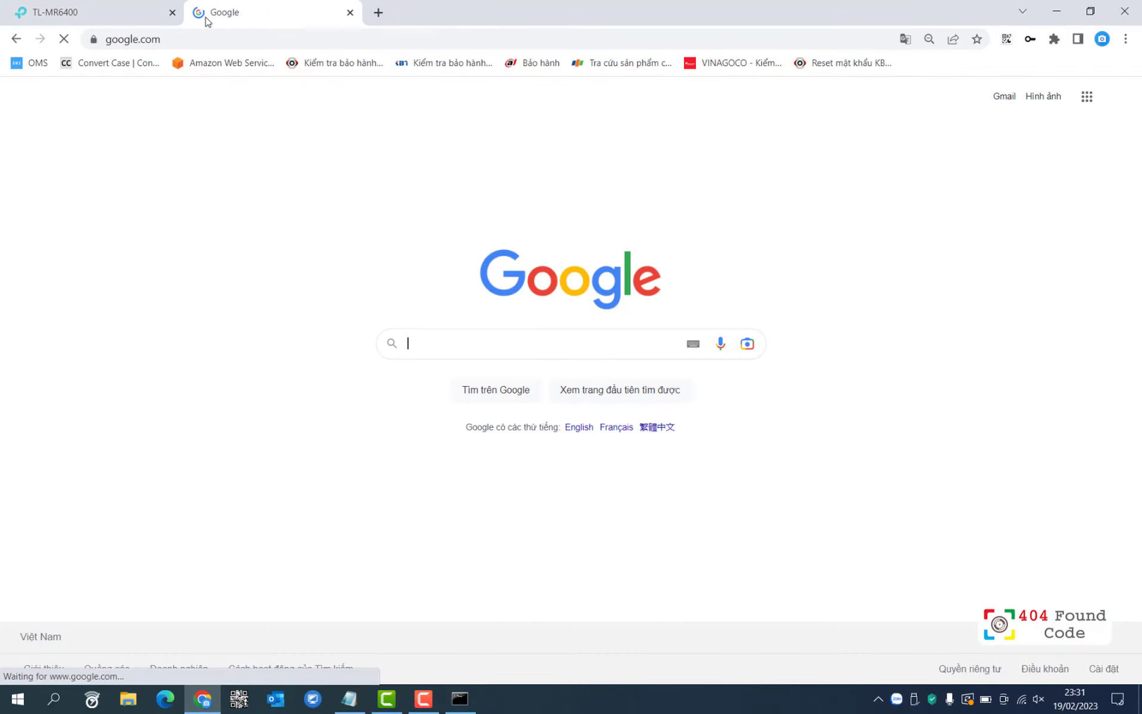
click(260, 32)
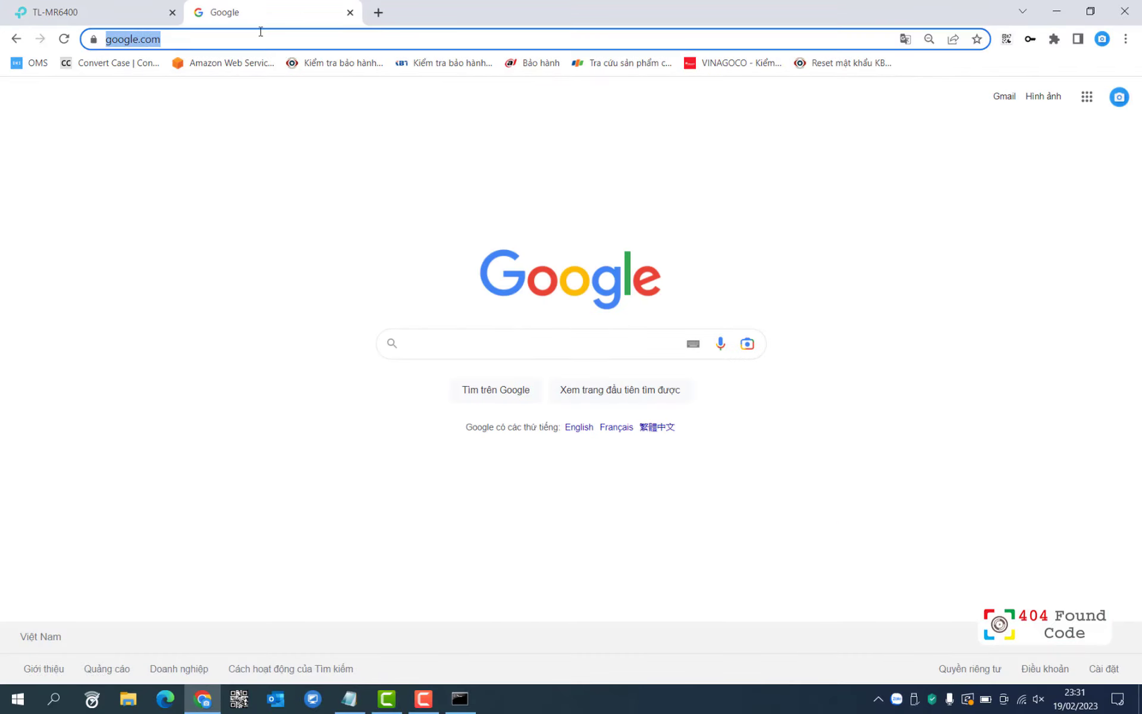
text(speedtest.net)
key(Return)
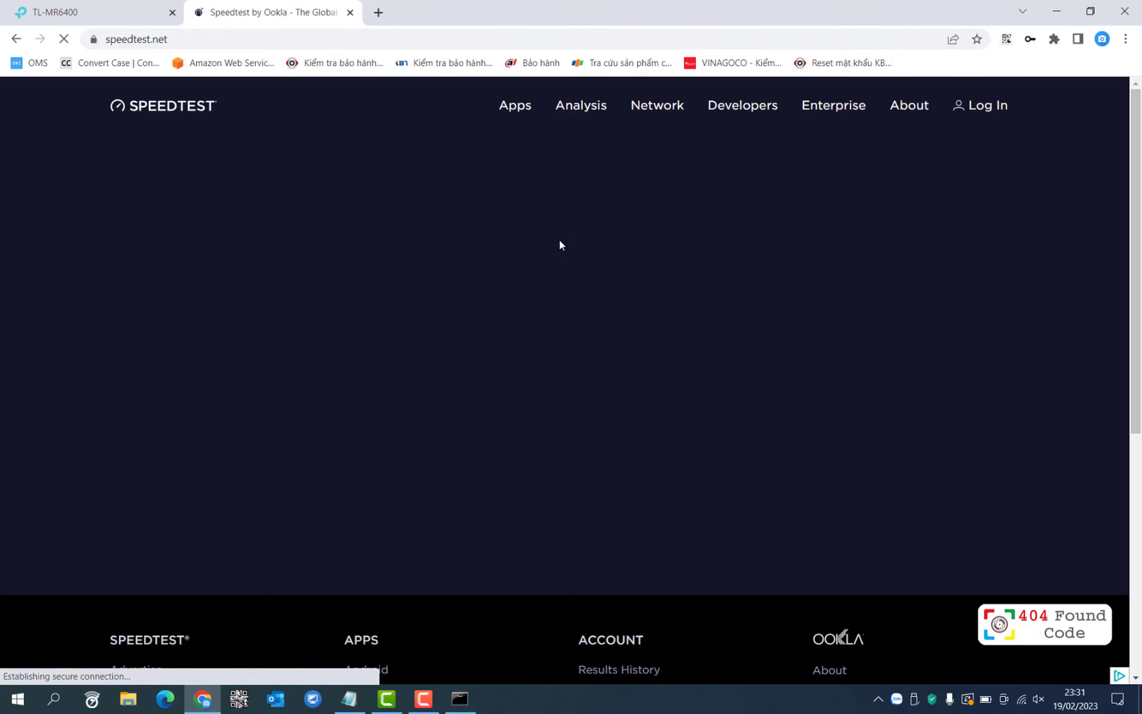
click(542, 347)
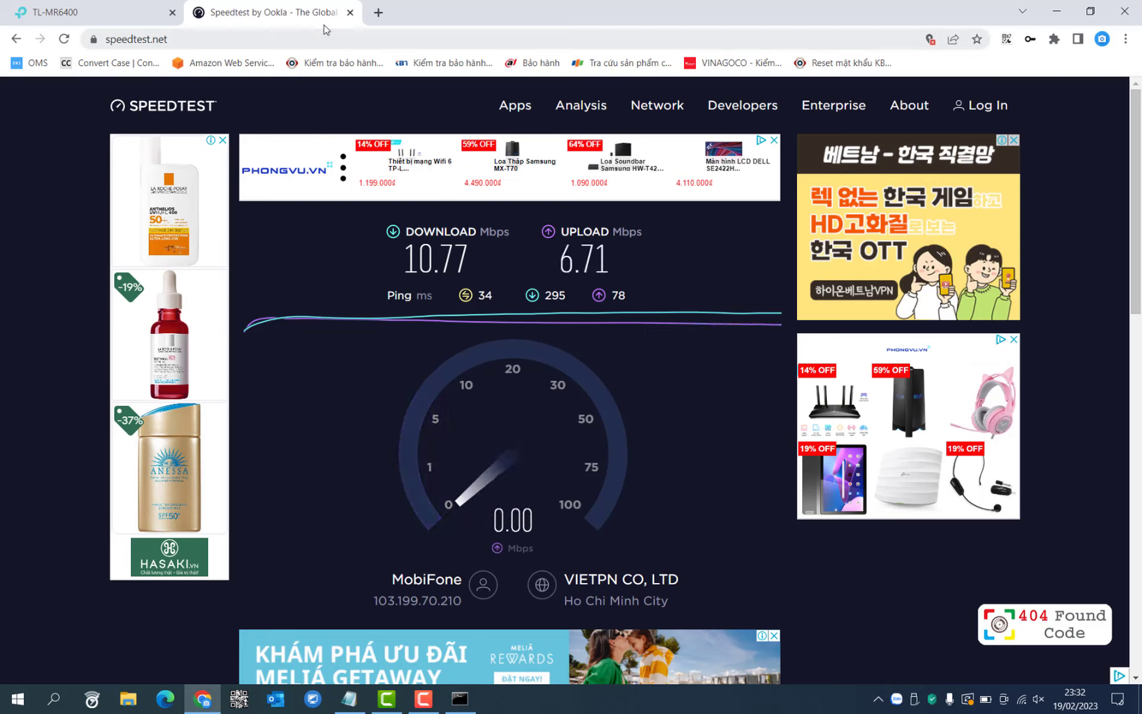
click(392, 48)
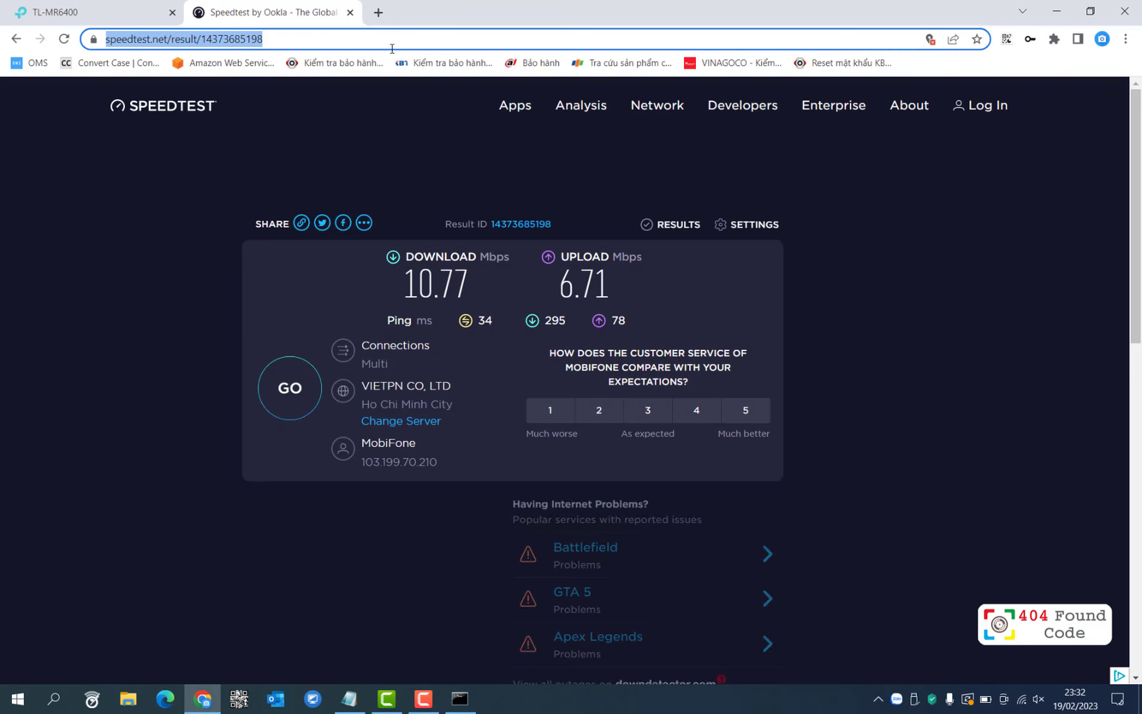
Confirm the public IP 103.199.70.210 on ping.eu and return to the router tab.
text(pin)
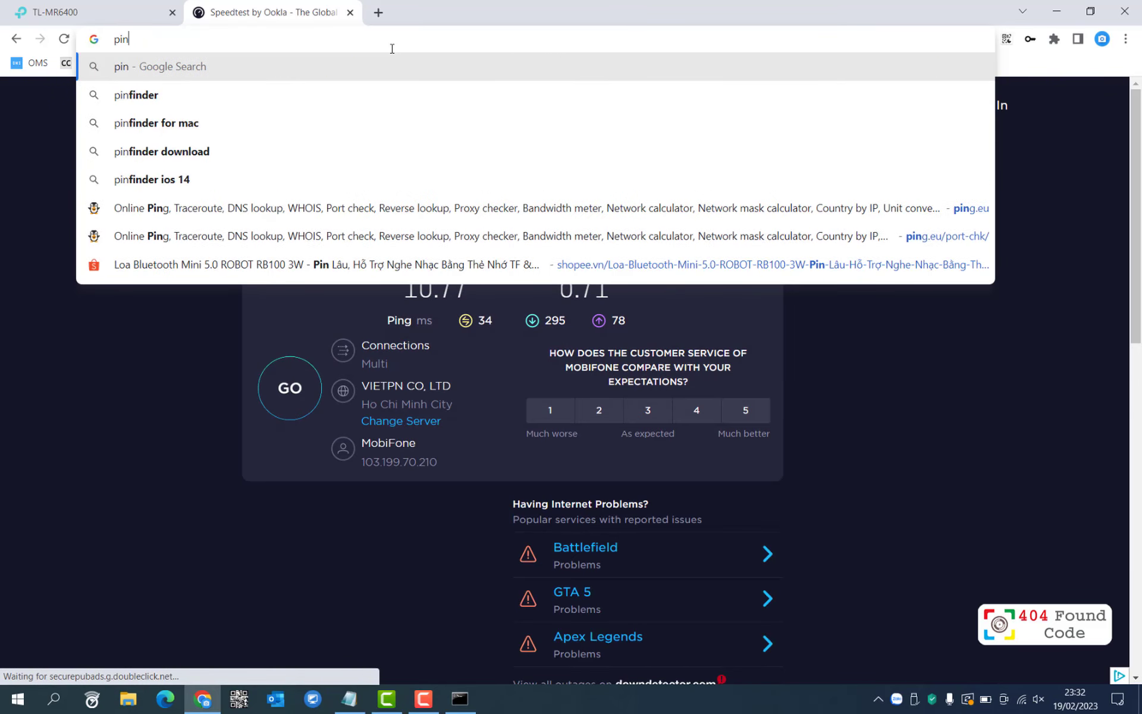
text(g.eu)
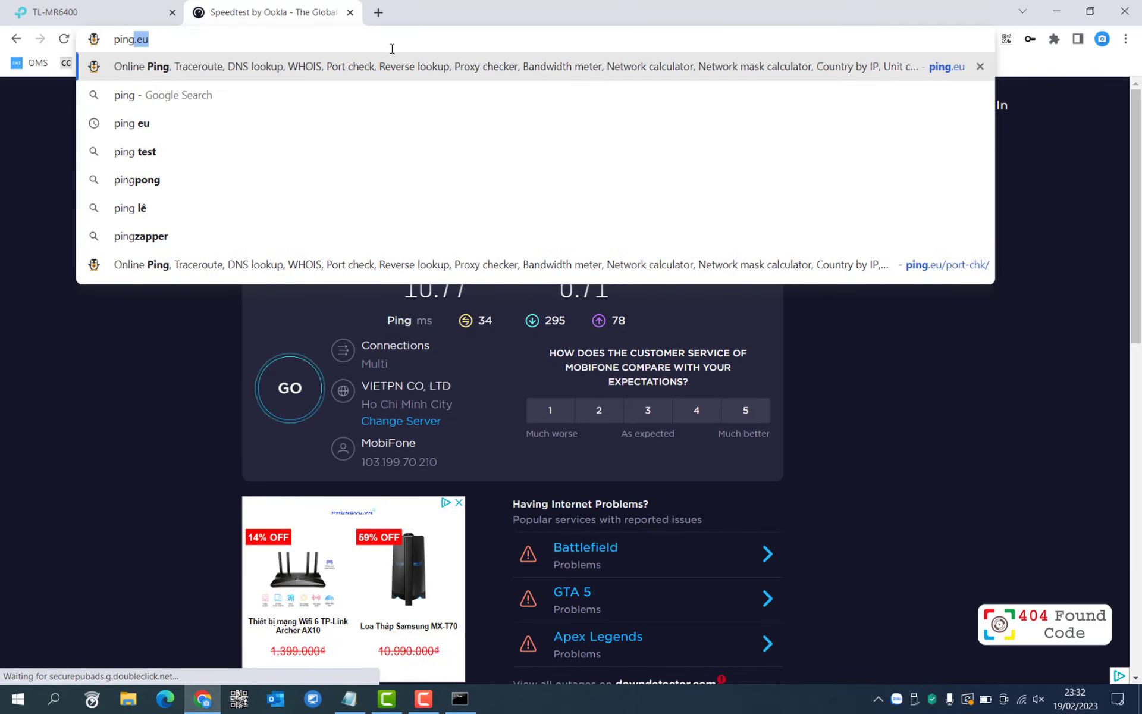
key(Return)
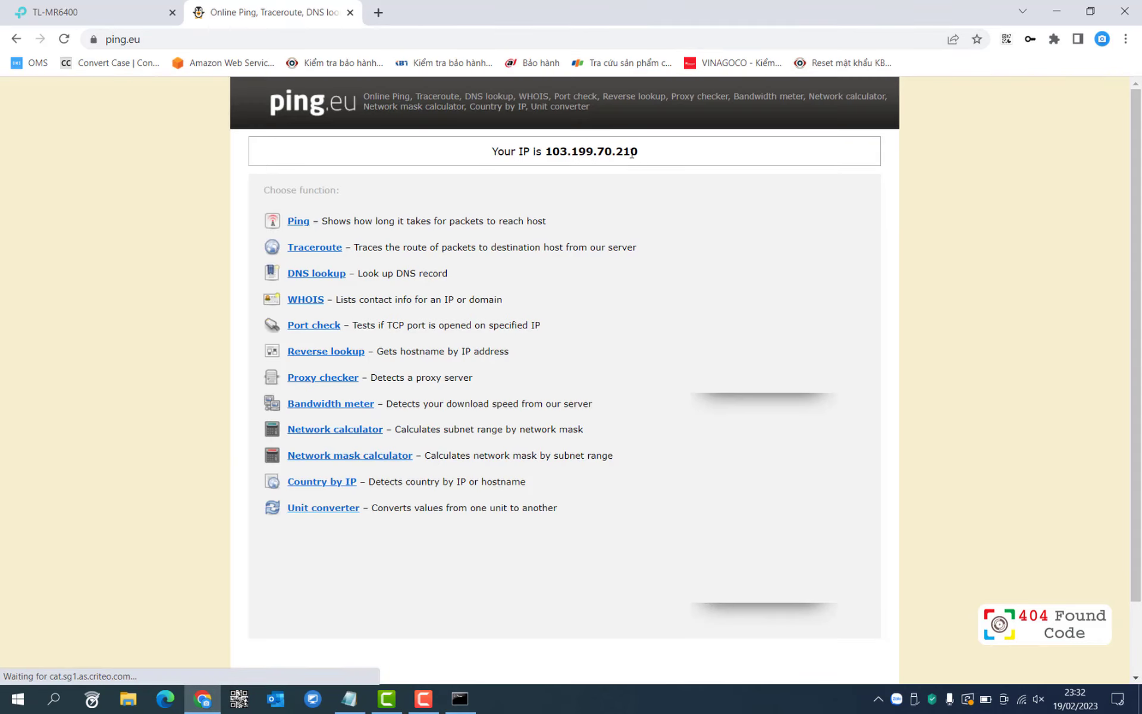
drag(641, 154, 544, 153)
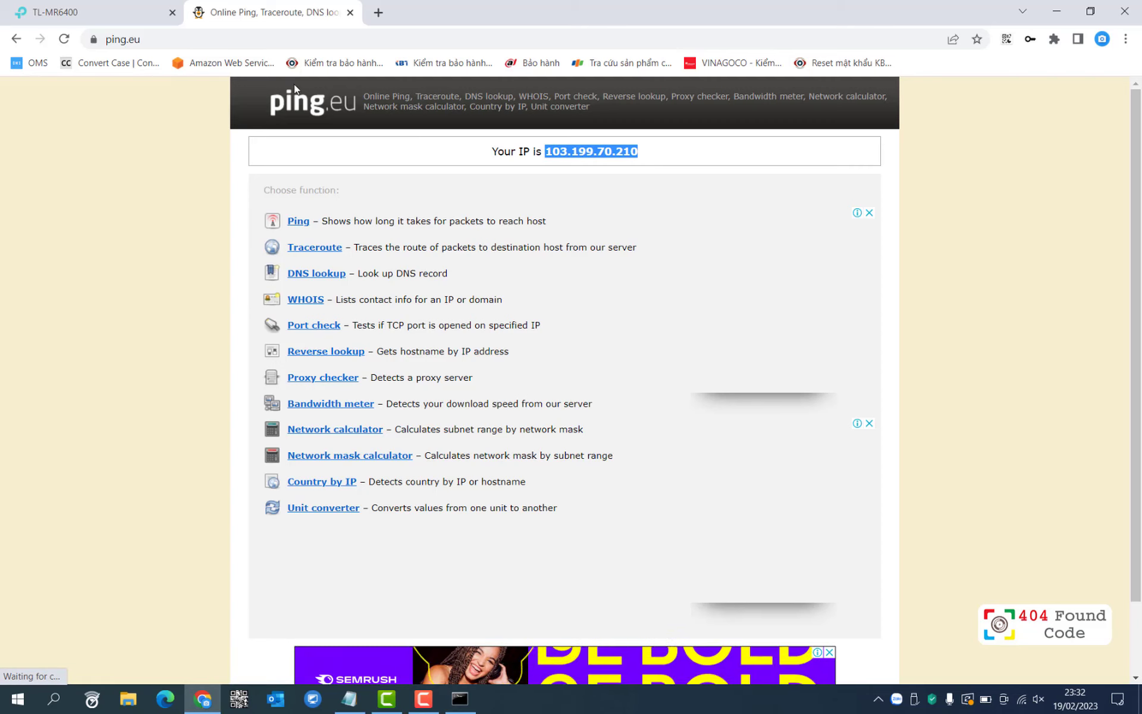
click(72, 11)
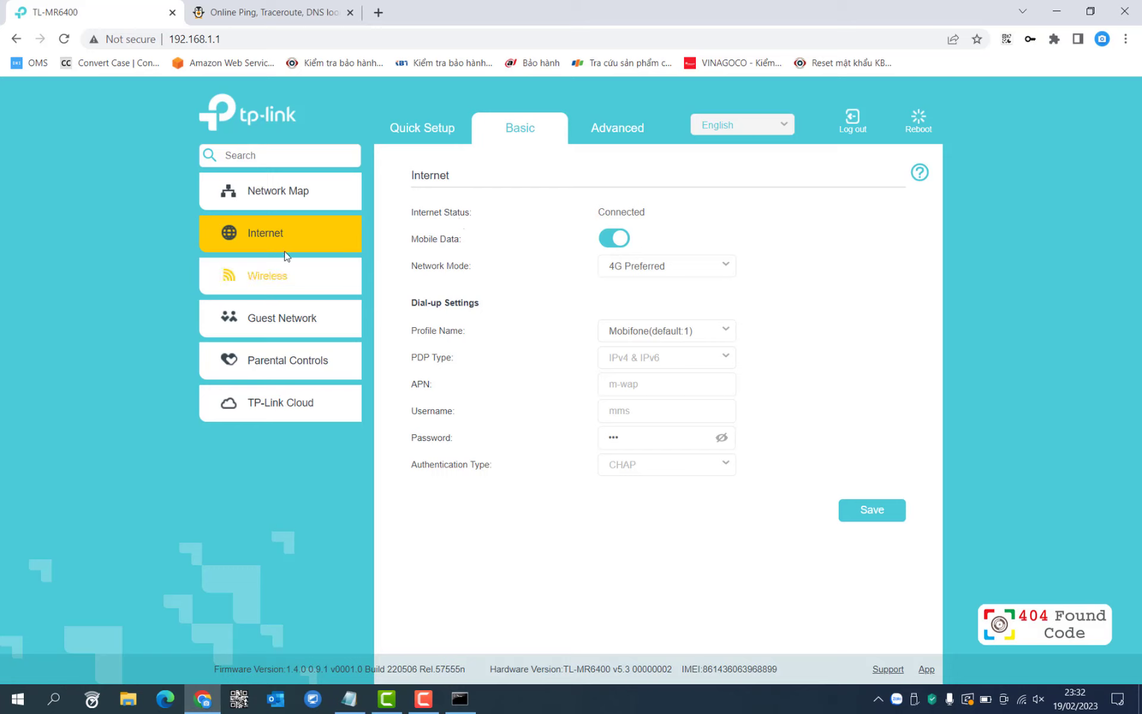
Open the router's advanced Status page and highlight WAN IP 10.177.169.180.
click(628, 140)
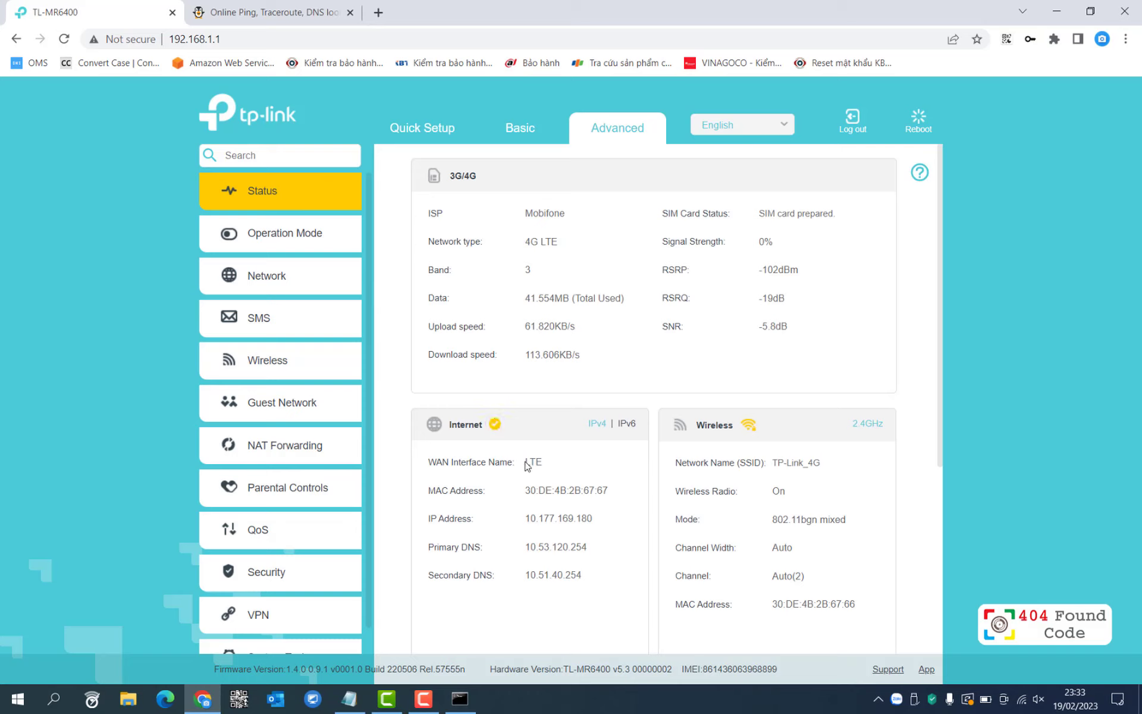
drag(523, 464, 556, 470)
scroll(622, 456, down, 1)
click(613, 481)
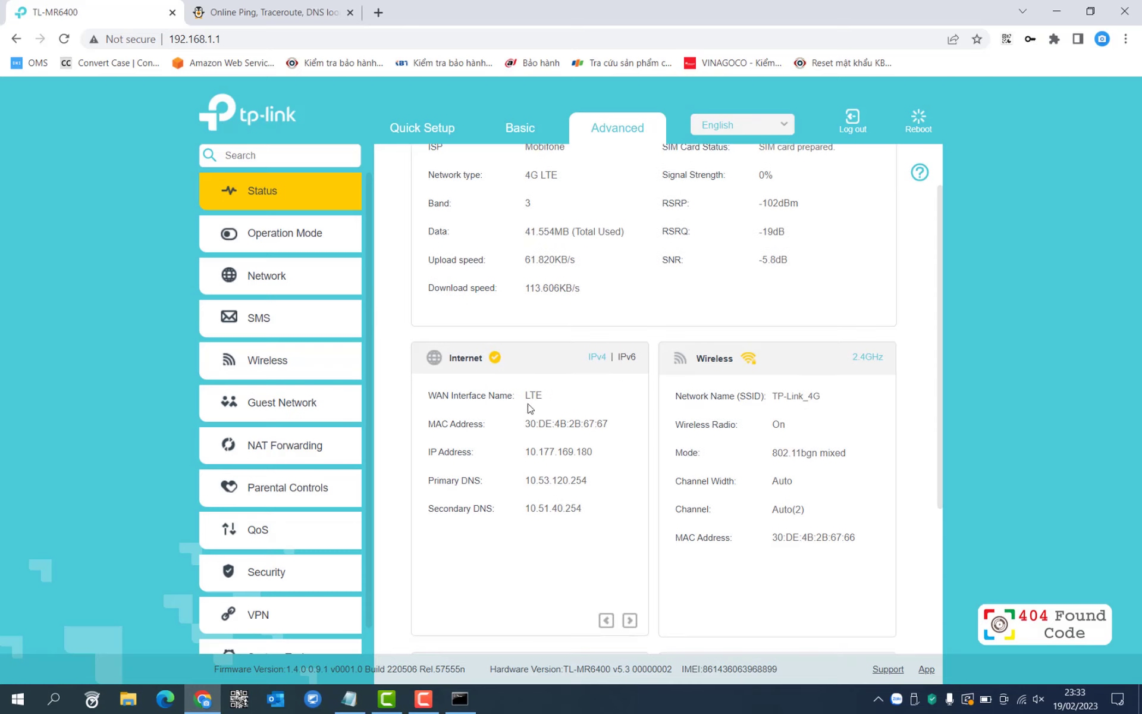
double_click(523, 396)
drag(525, 453, 605, 463)
Compare WAN IP 10.177.169.180 with ping.eu's public IP 103.199.70.210 side by side, then close ping.eu.
click(333, 12)
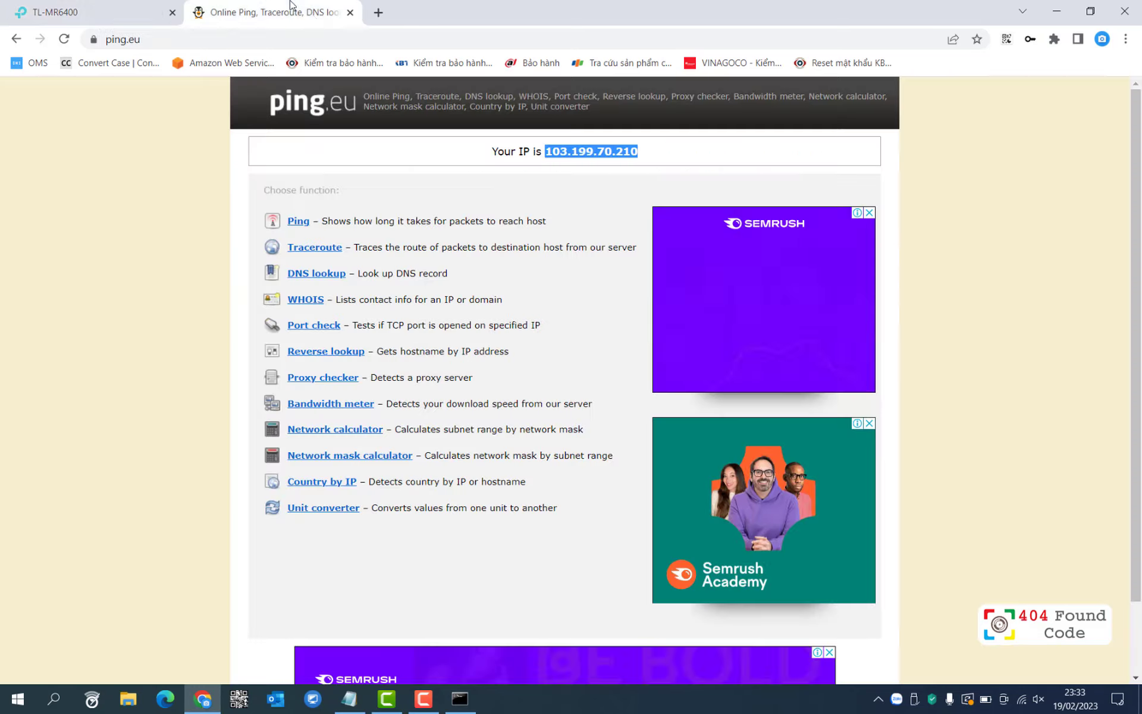
drag(243, 24, 286, 502)
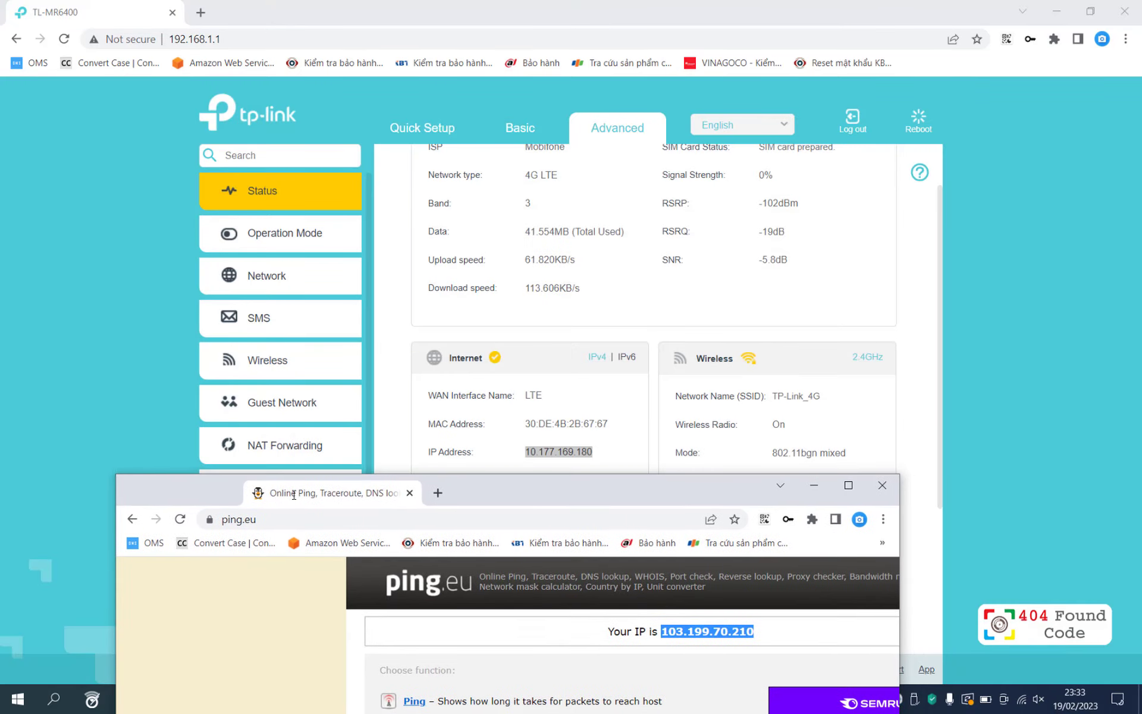
click(548, 452)
double_click(548, 451)
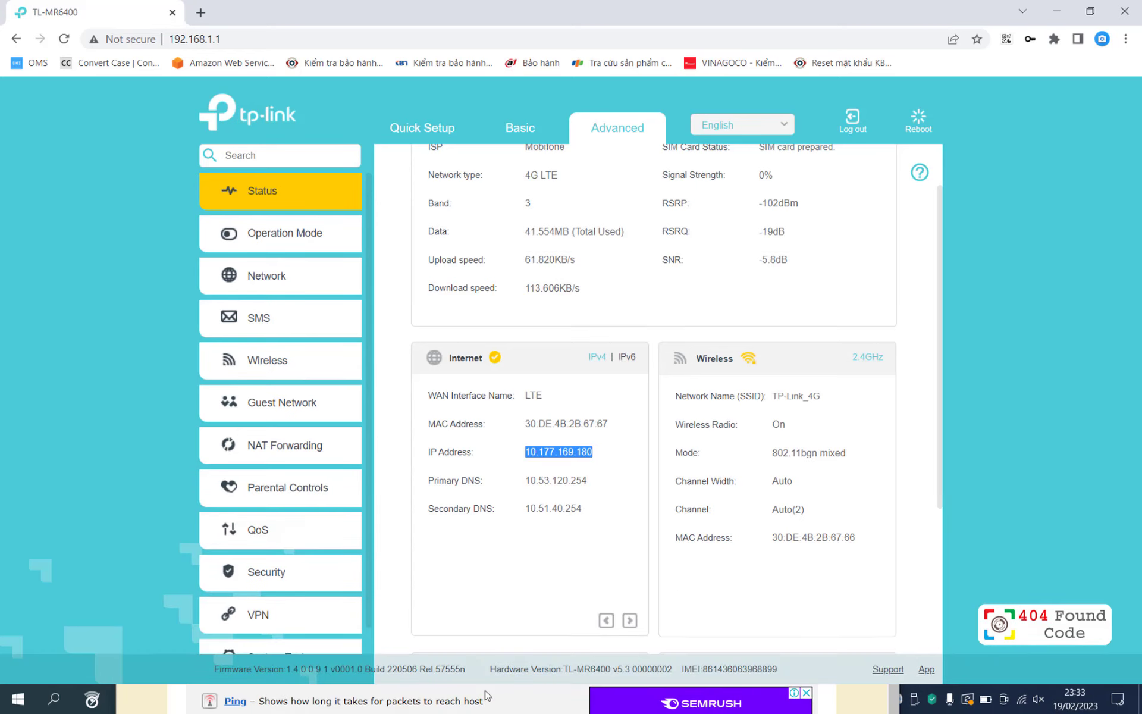
click(527, 705)
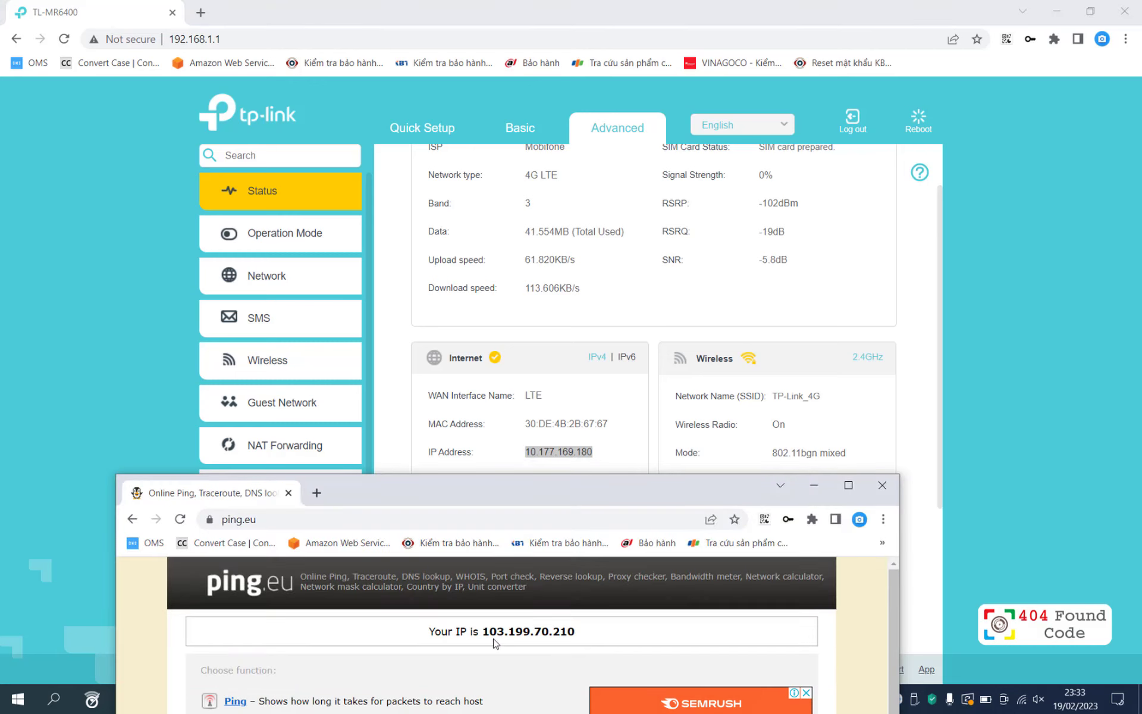
drag(483, 633, 578, 633)
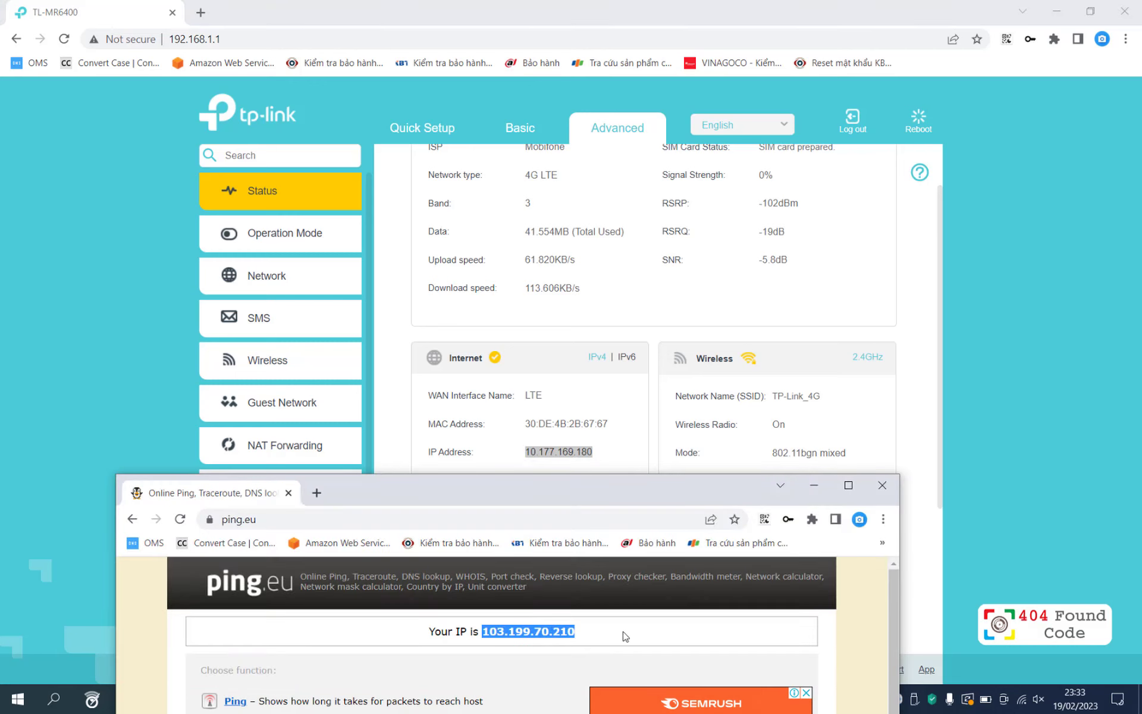
click(883, 484)
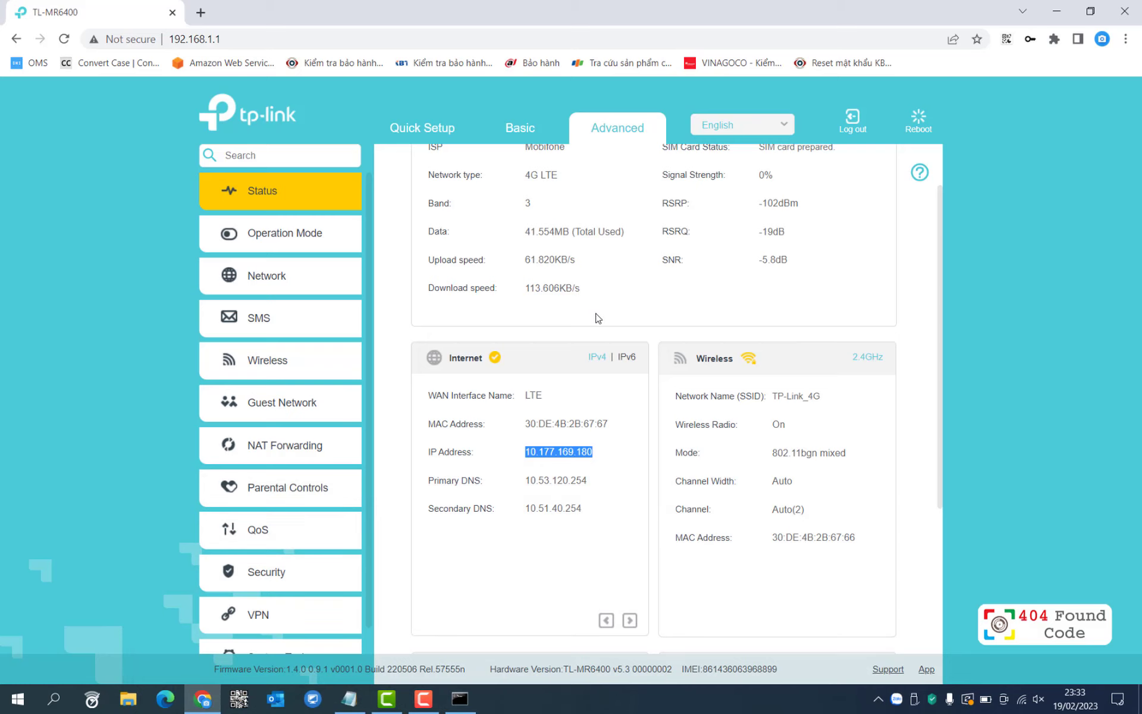
scroll(510, 340, up, 1)
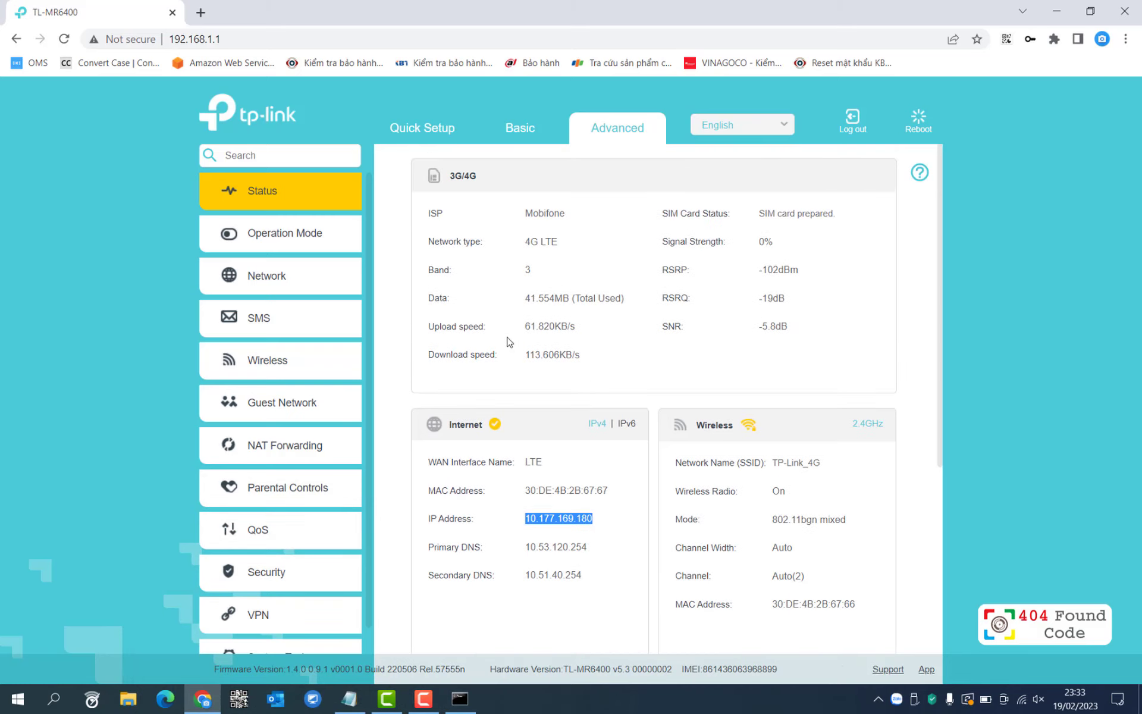
click(268, 276)
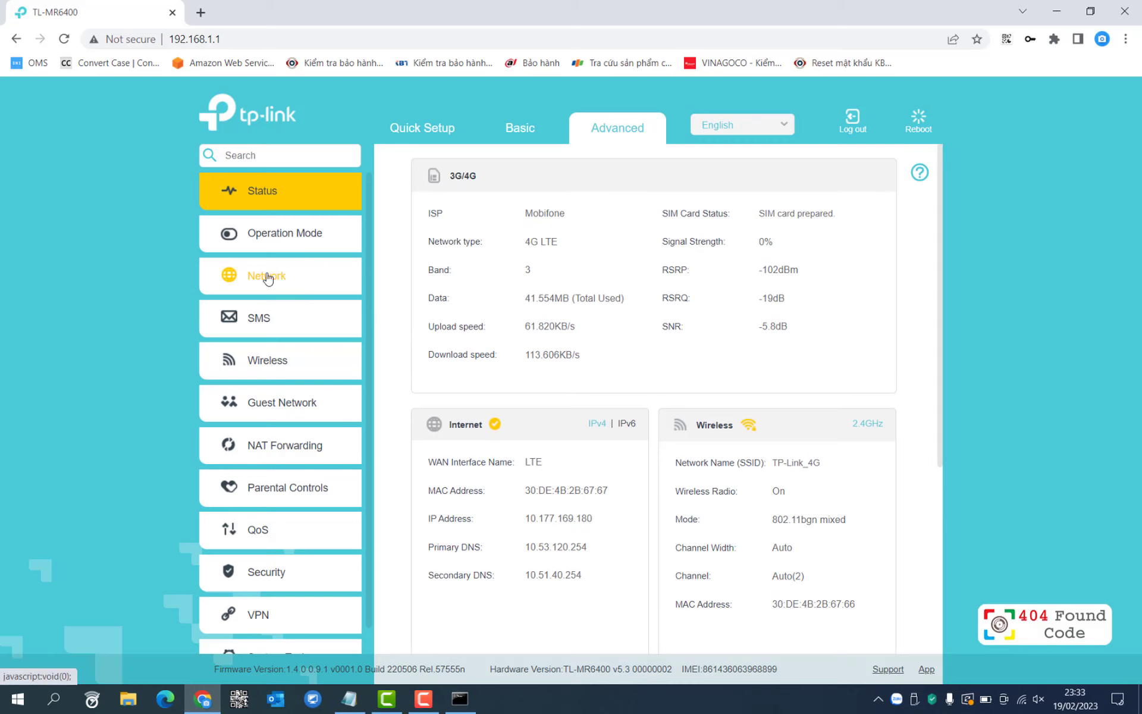
Switch off Mobile Data on the Network > Internet page and open a new tab.
click(313, 235)
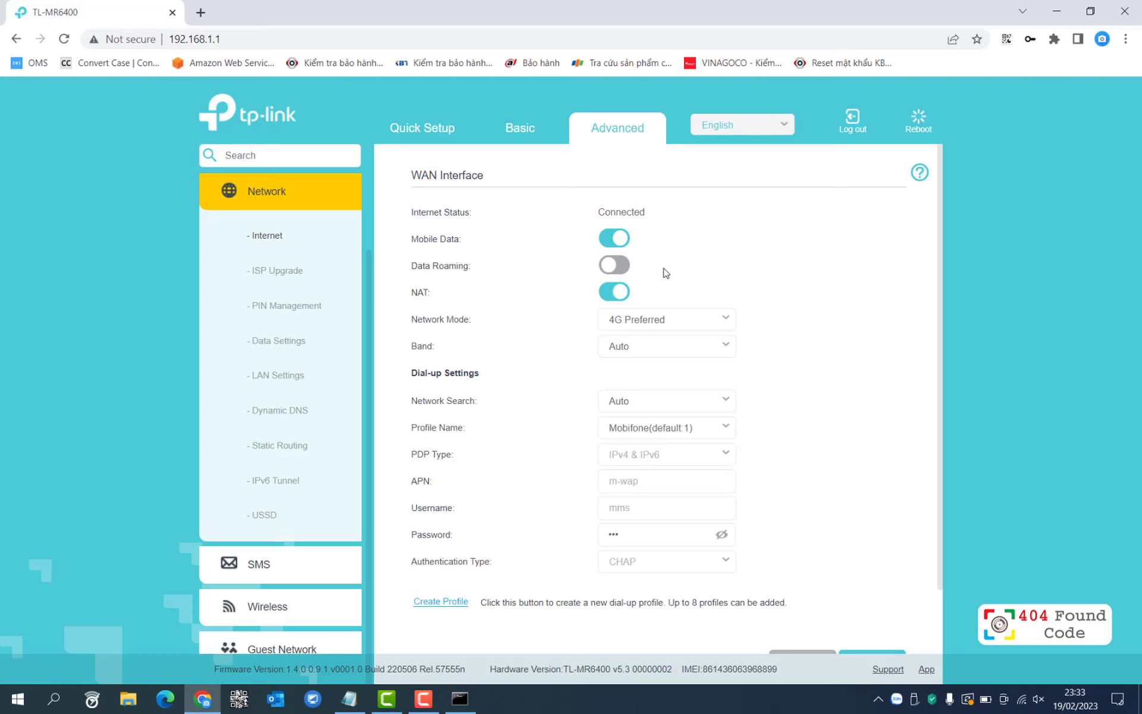
click(619, 239)
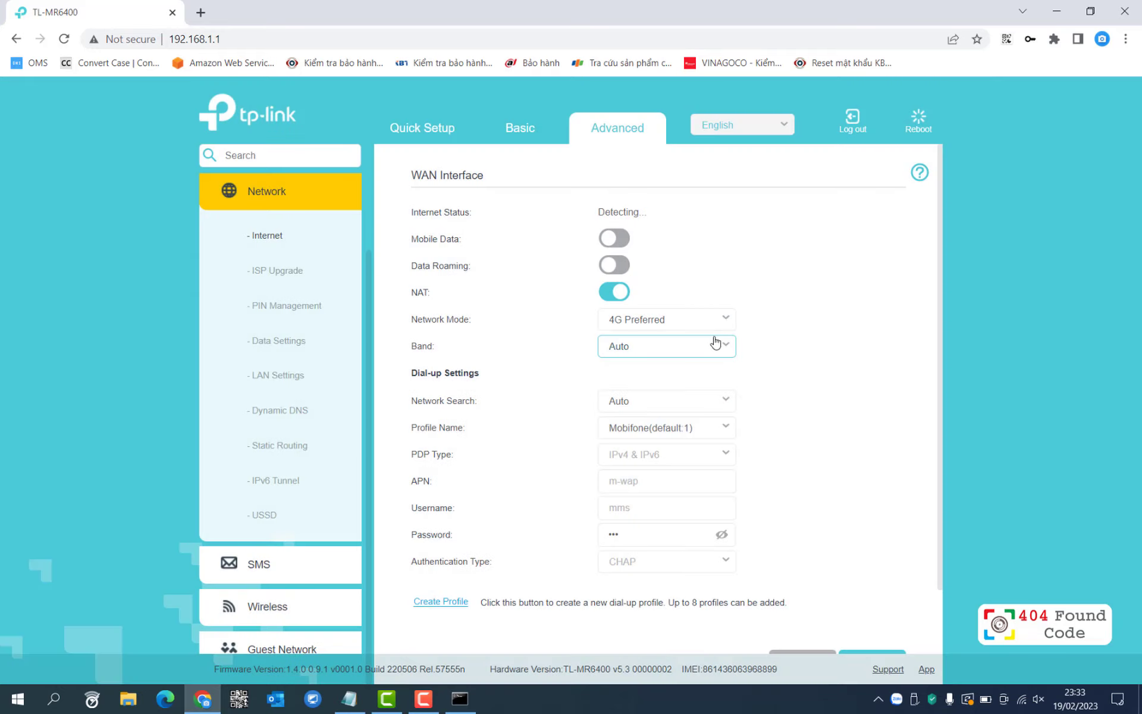
click(208, 15)
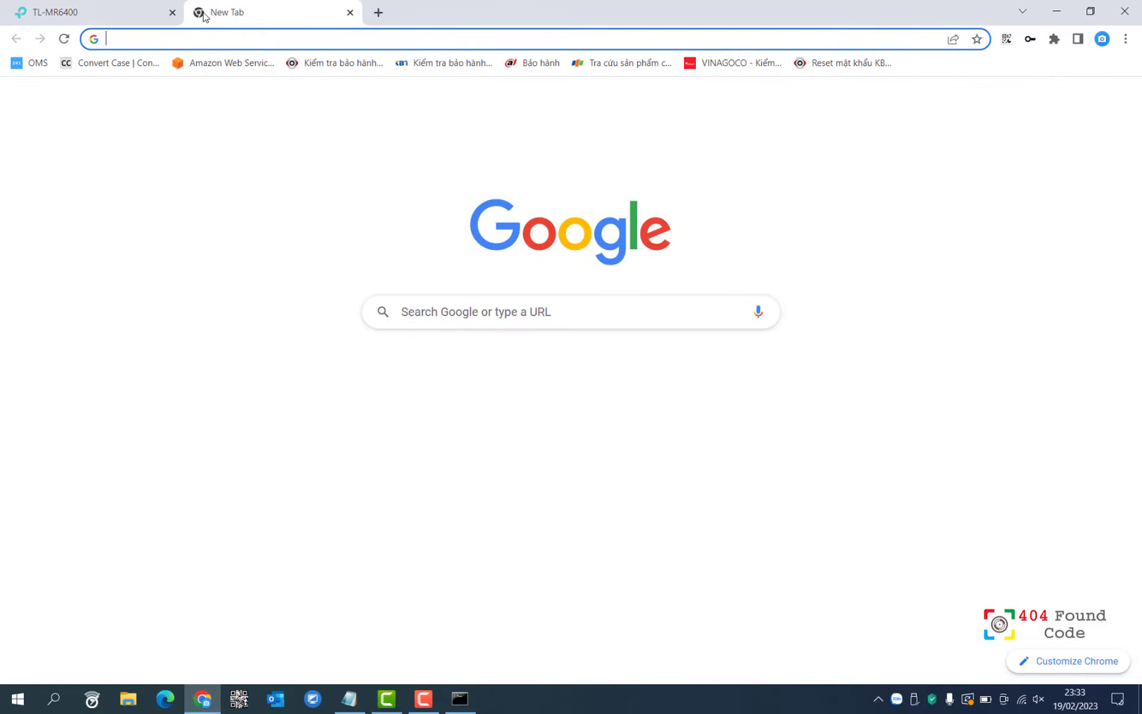
Load google.com, then run a continuous 'ping 8.8.8.8 -t' in Command Prompt beside the router page.
text(go)
key(Return)
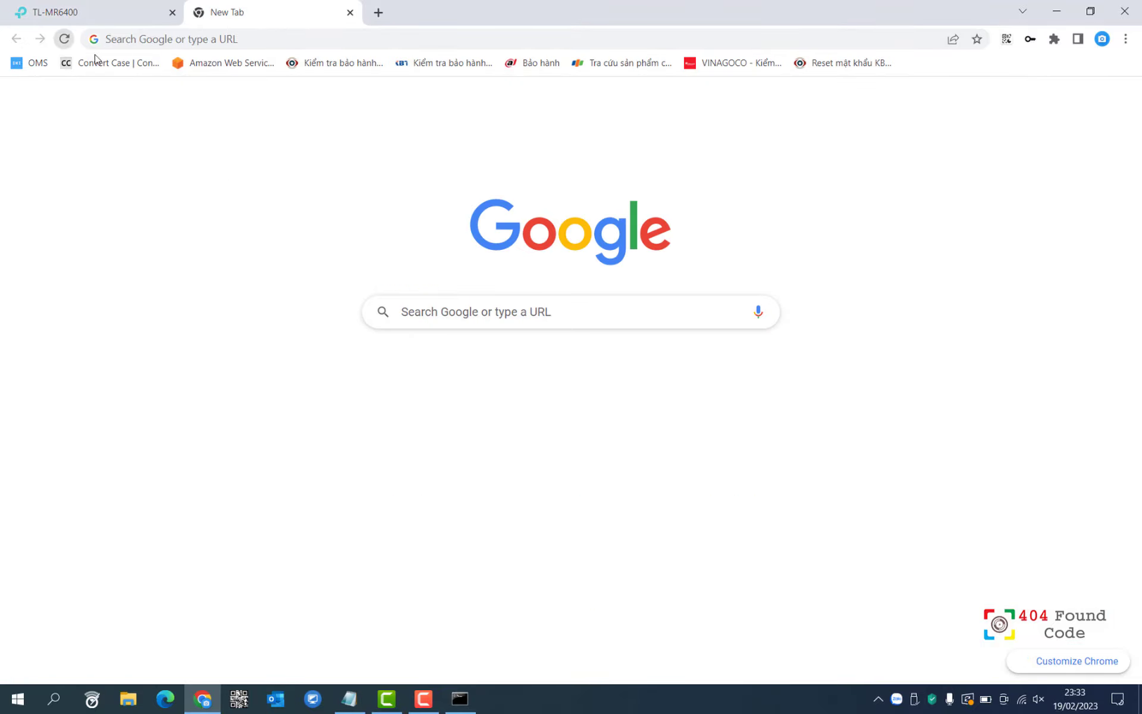
click(469, 705)
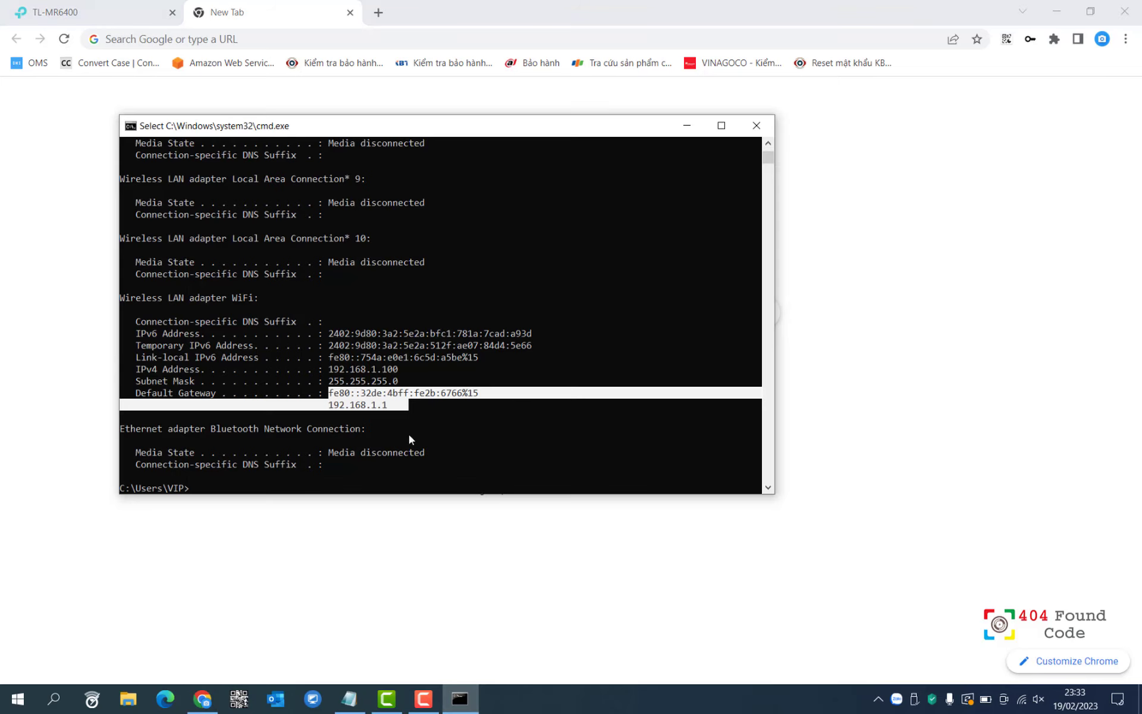
click(376, 476)
text(ping )
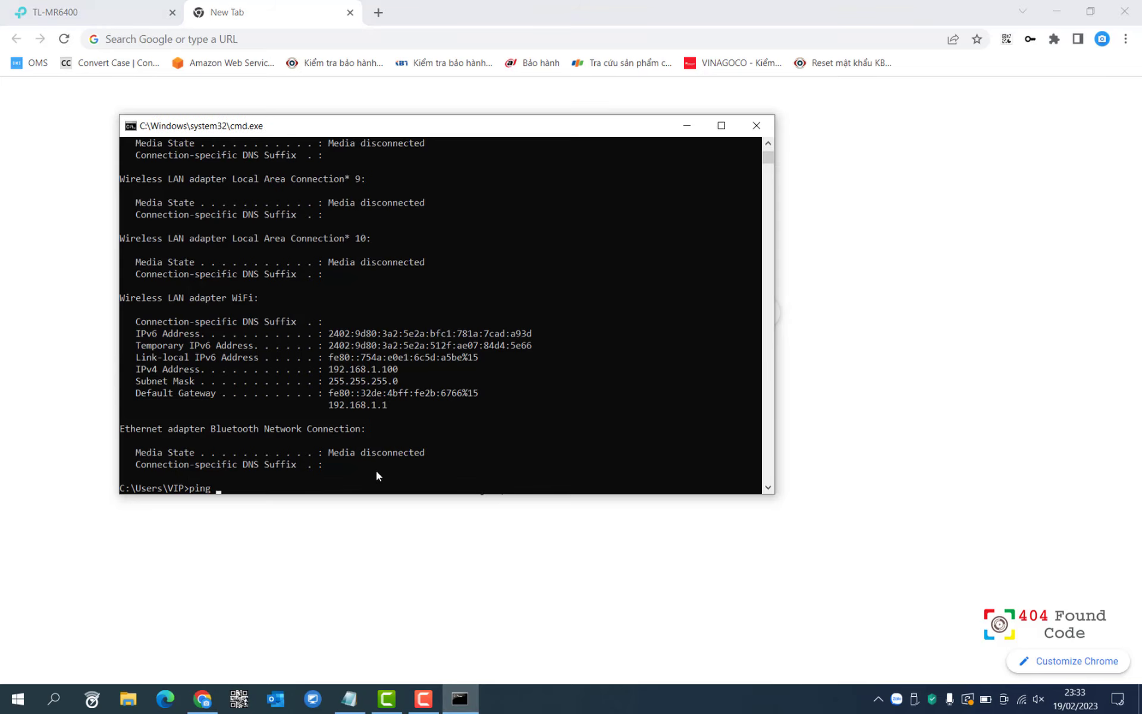
text(8.8.8.8 -t)
key(Return)
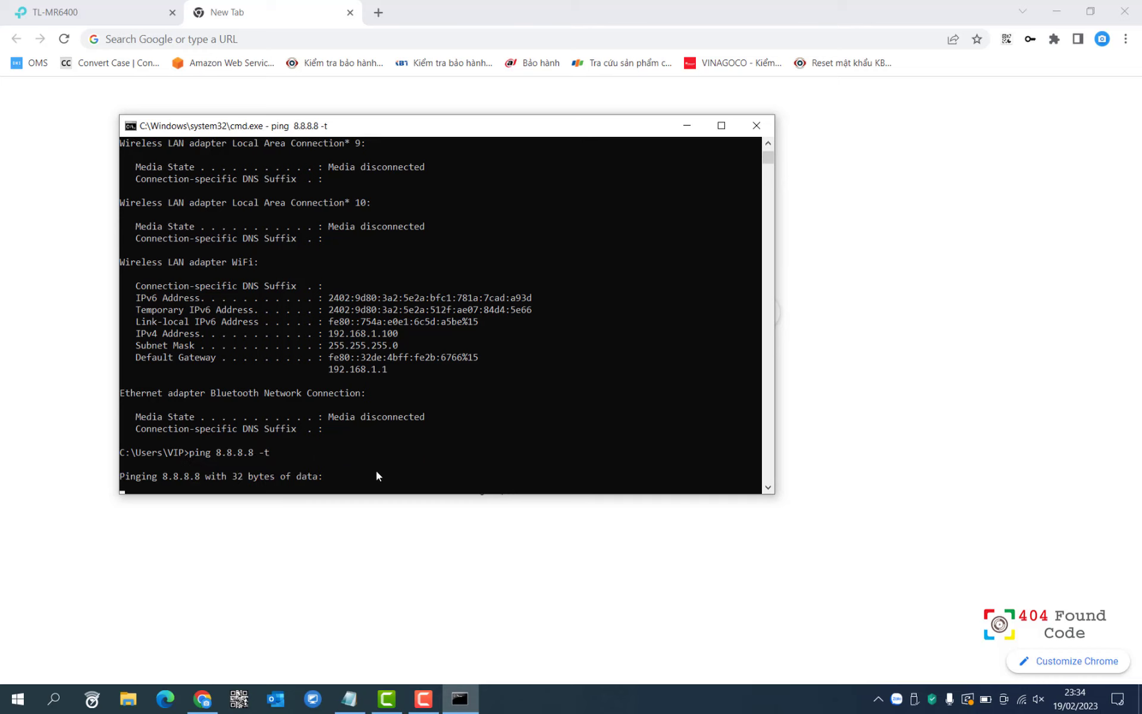
drag(336, 127, 534, 137)
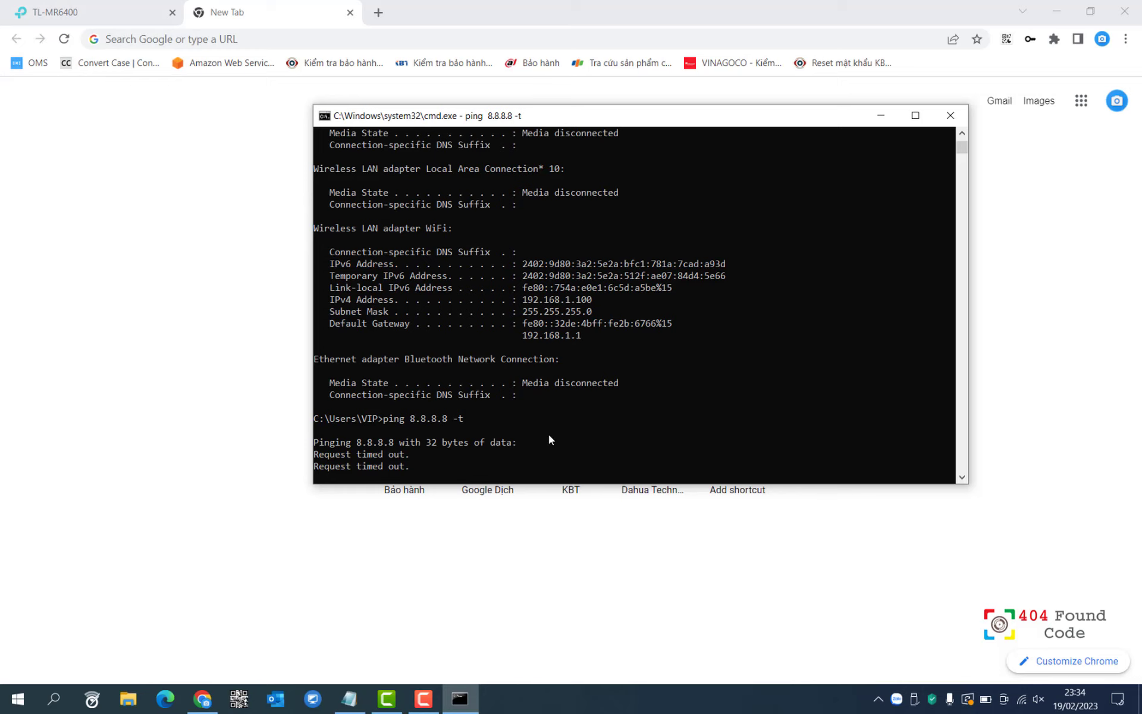
click(119, 11)
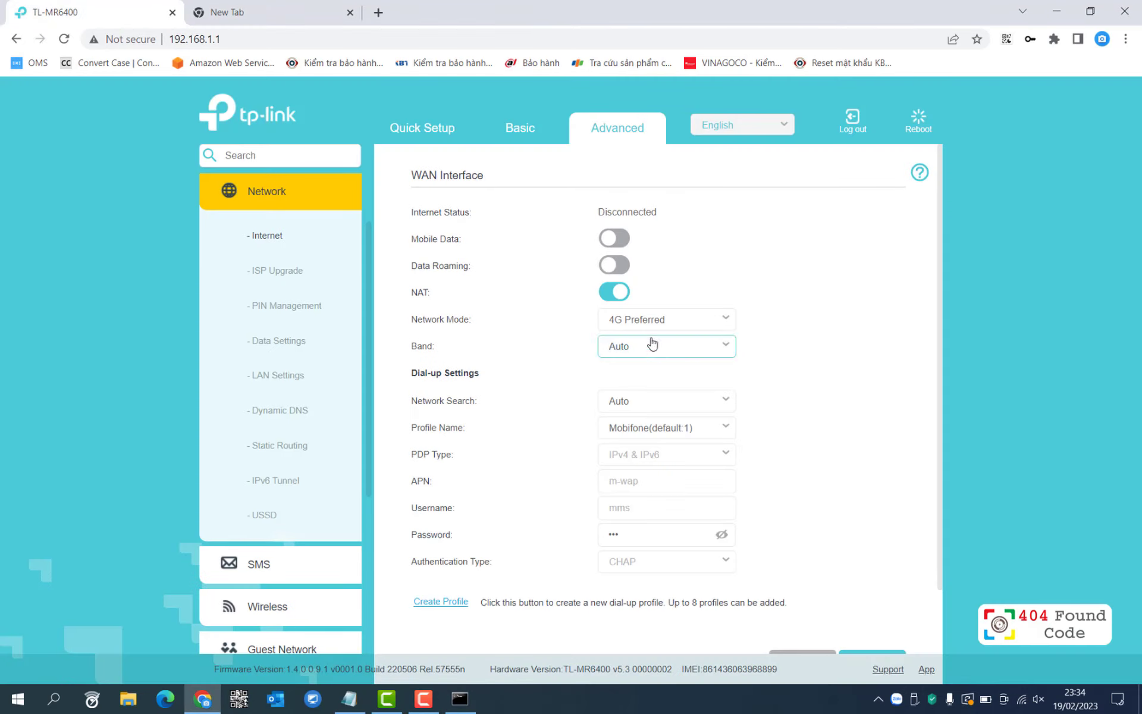
Turn mobile data back on and watch the 8.8.8.8 ping return ~60 ms replies.
click(615, 237)
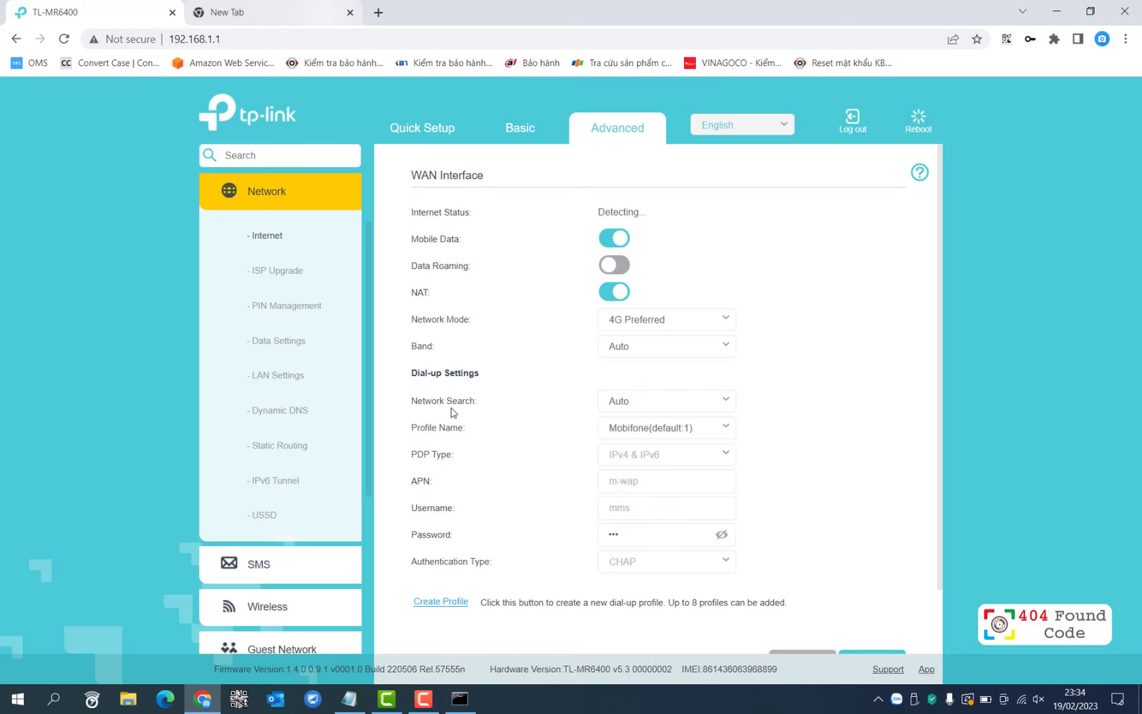
click(460, 699)
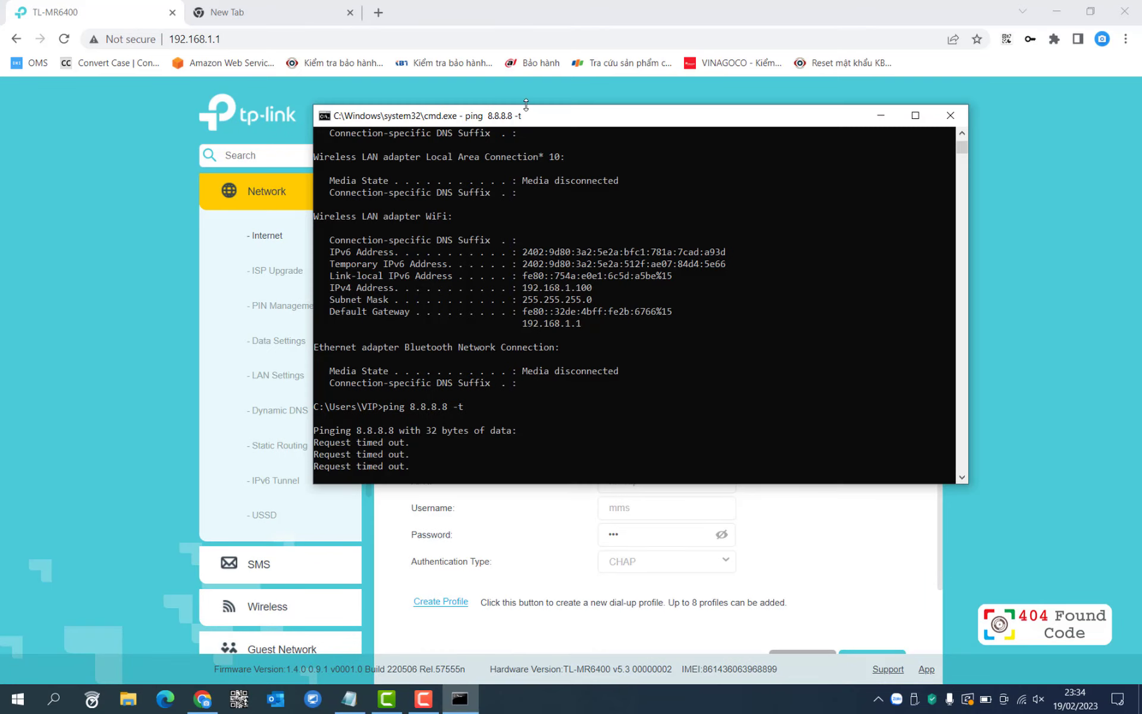
drag(526, 113, 607, 125)
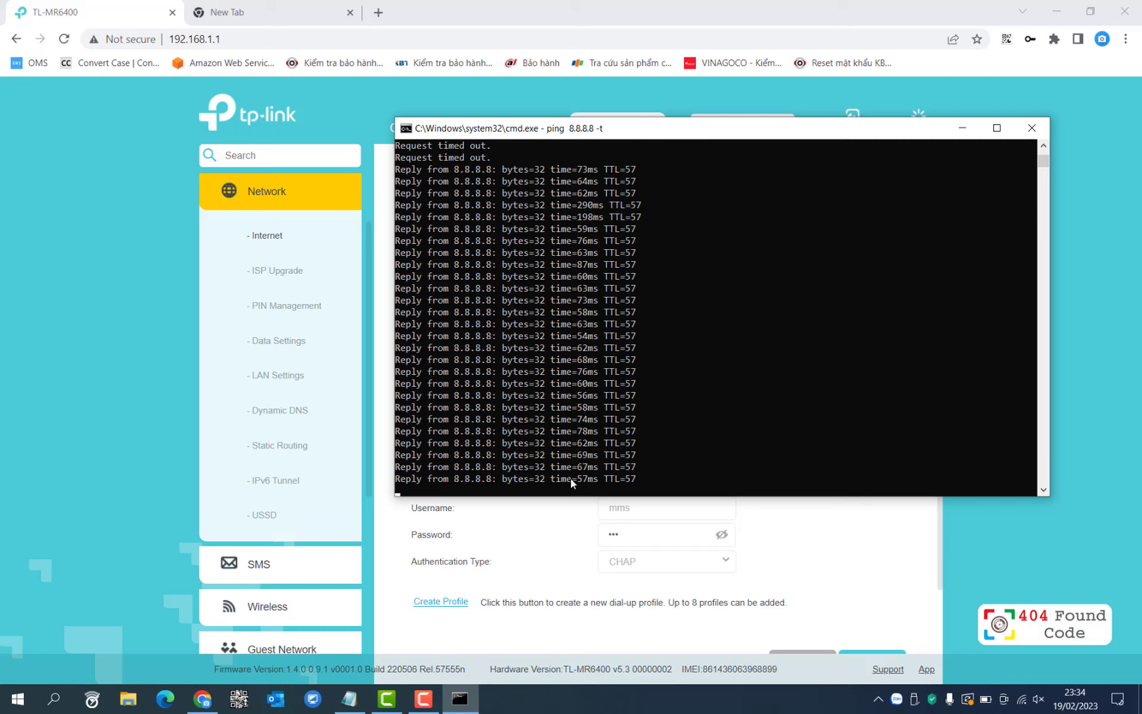
Turn mobile data off again and watch the ping to 8.8.8.8 start timing out.
click(100, 342)
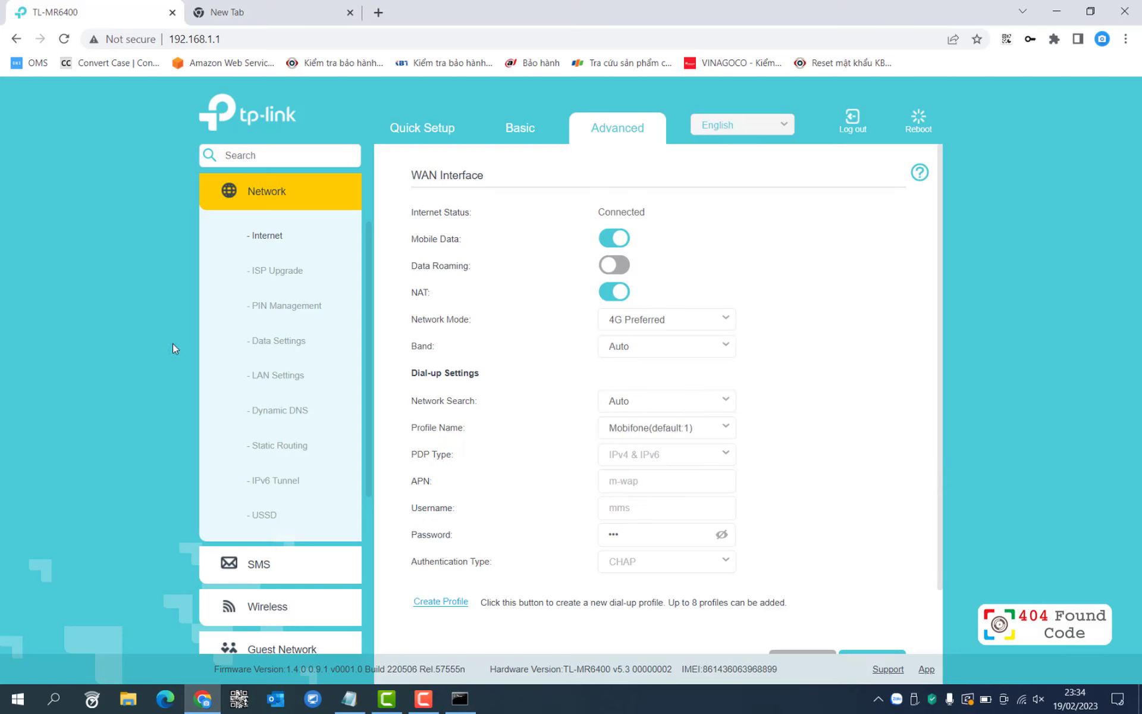
click(598, 241)
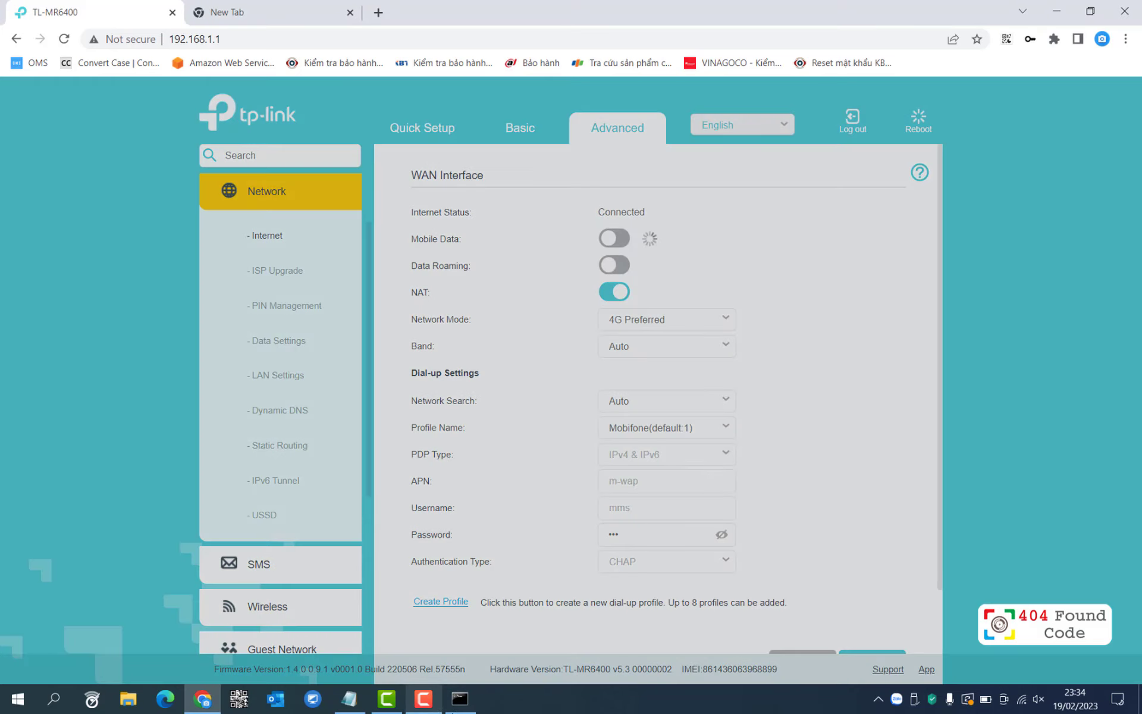
click(464, 702)
drag(653, 132, 932, 165)
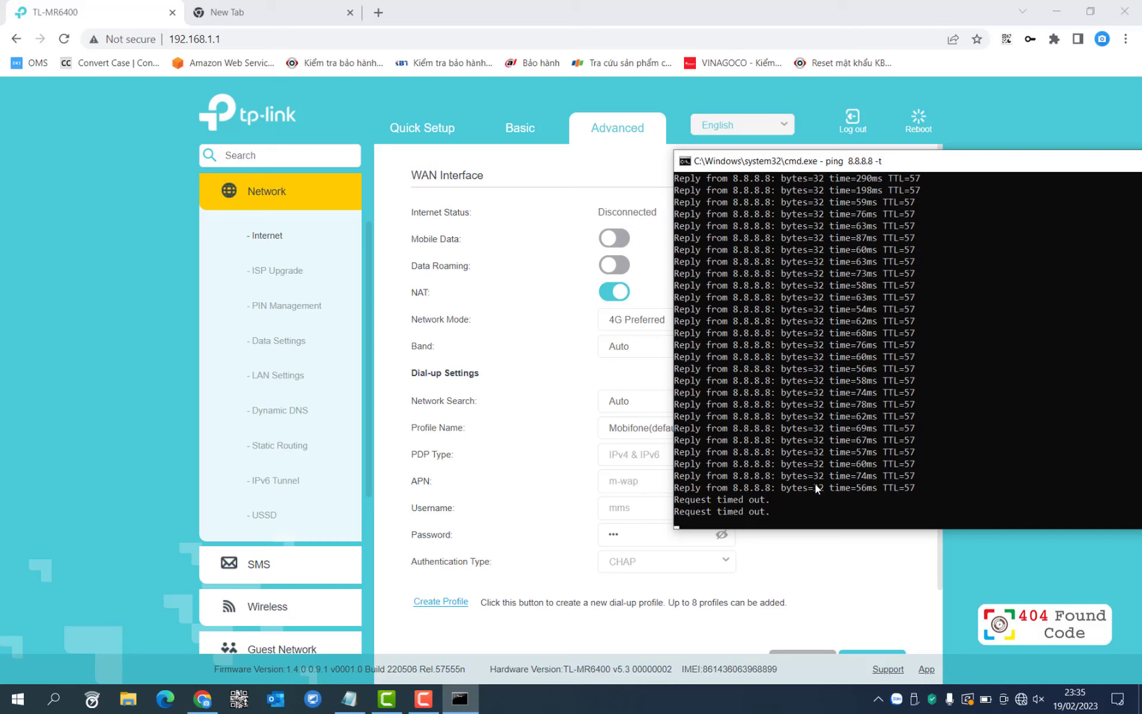
click(424, 702)
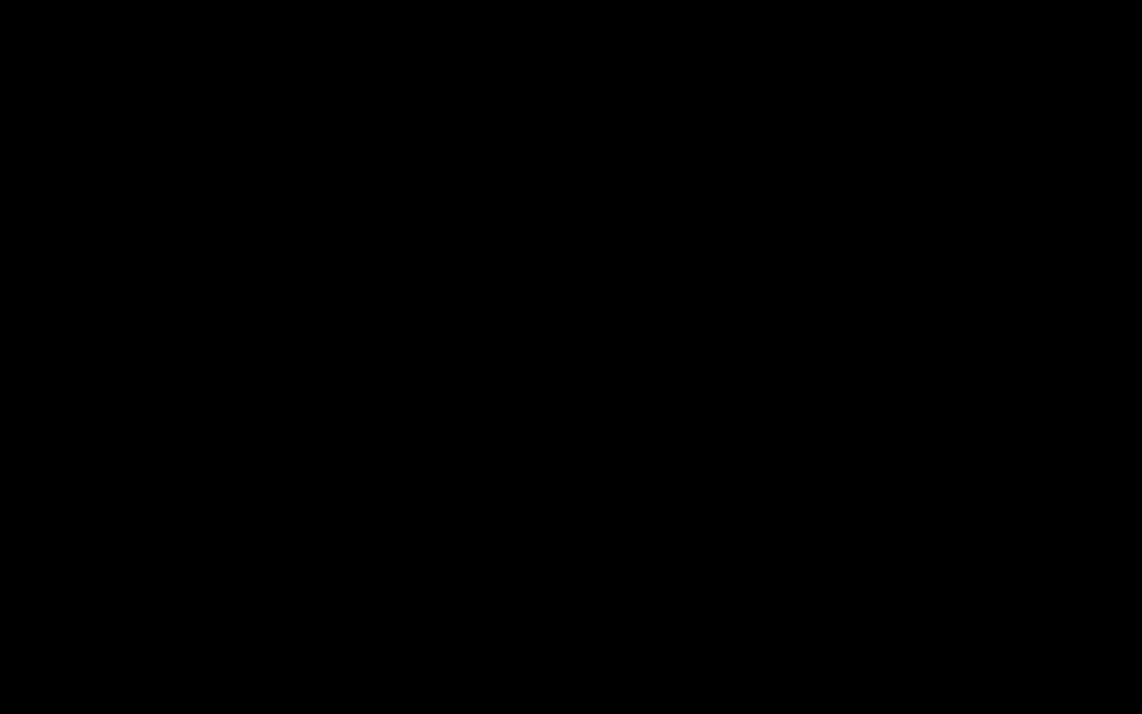